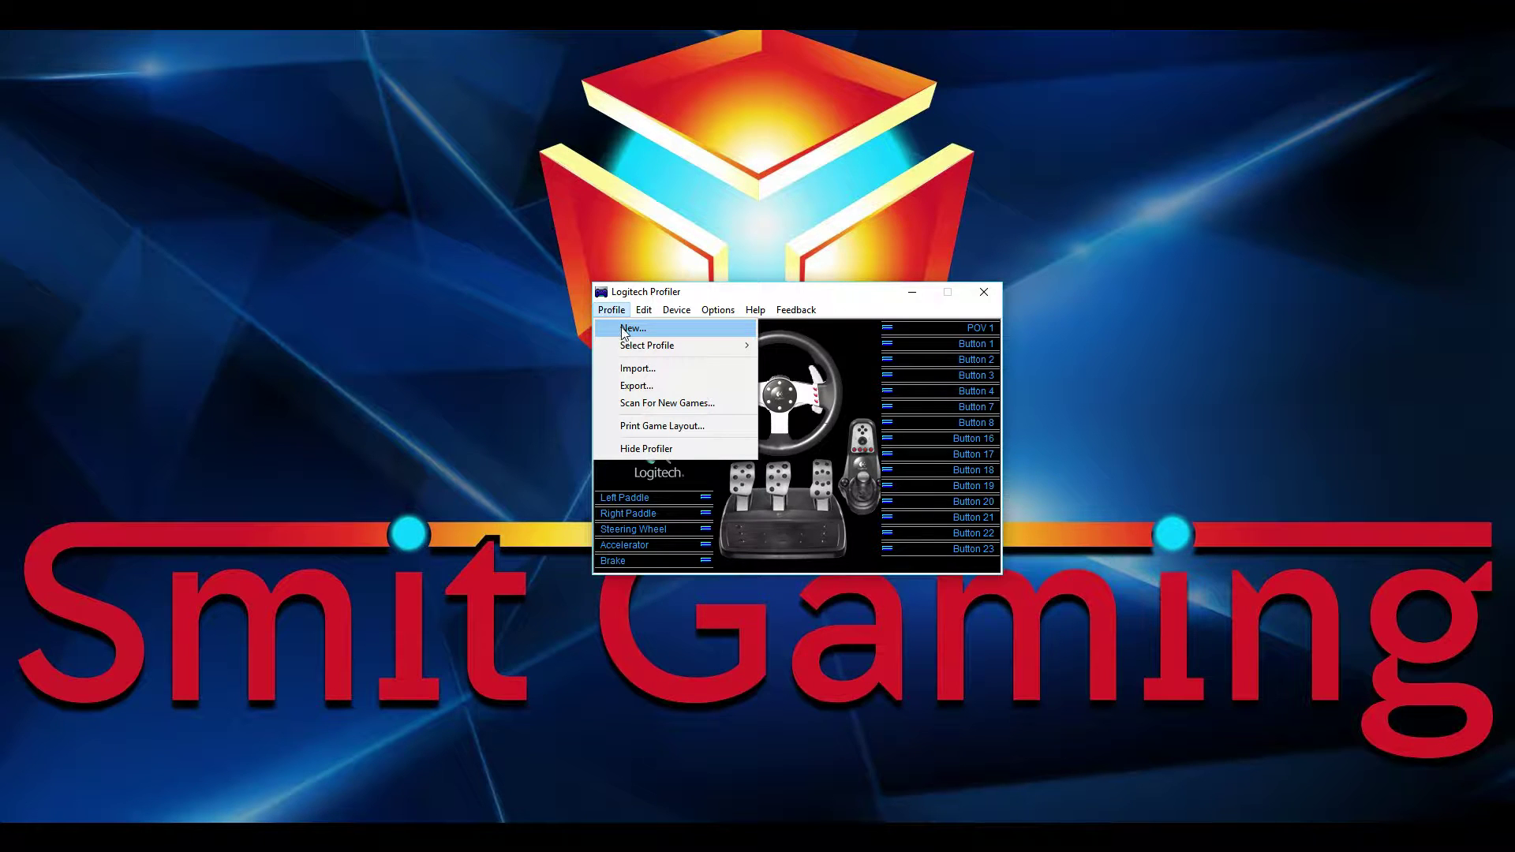
Choose New... from the Profile menu to start a new game profile
click(624, 330)
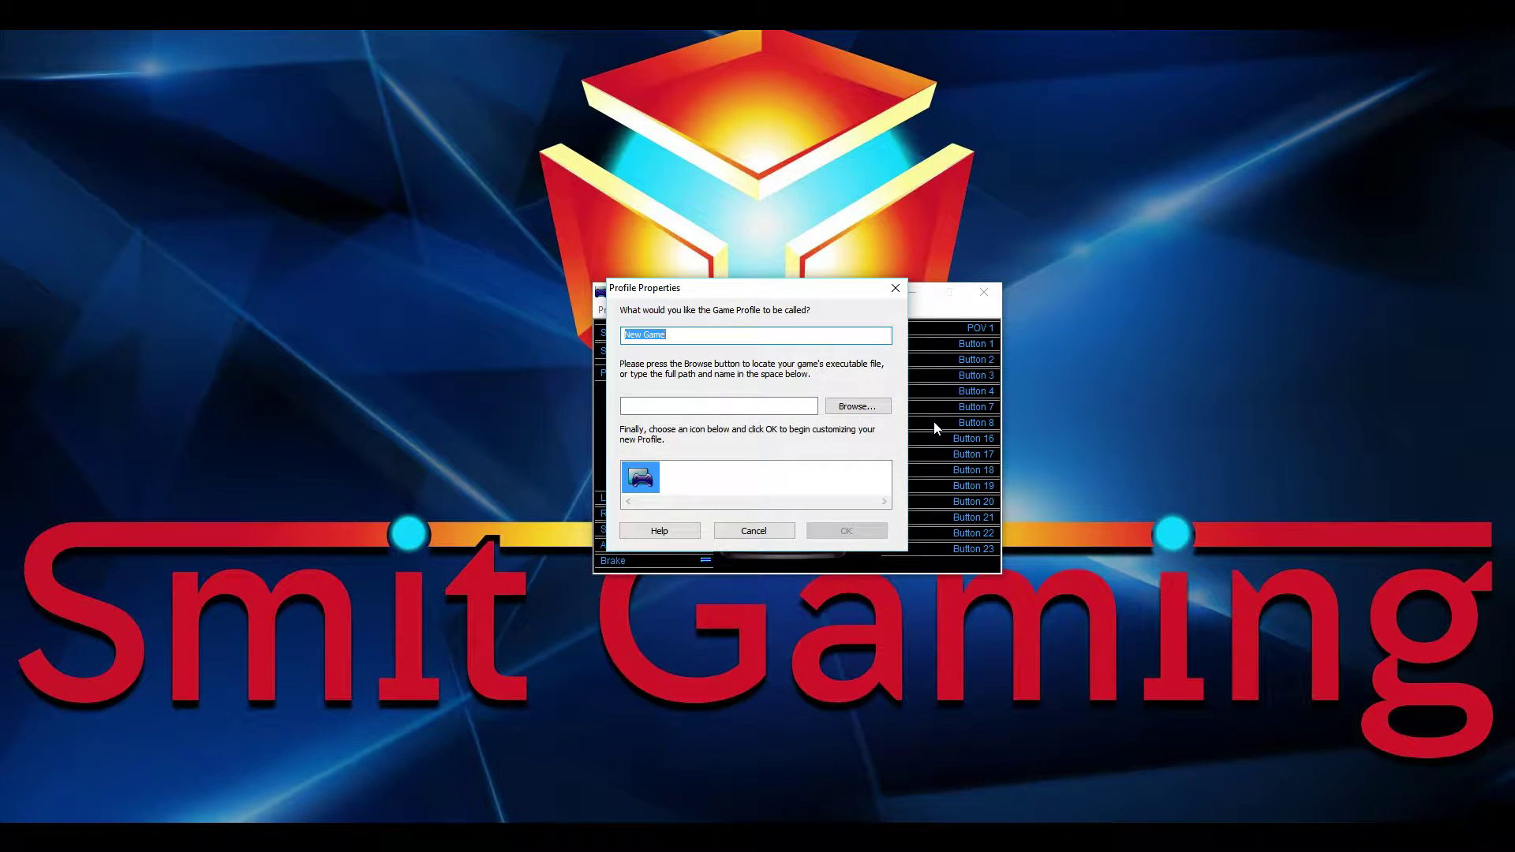
Name the new profile 'FS 15' and browse for the game's executable location
text(FS 15)
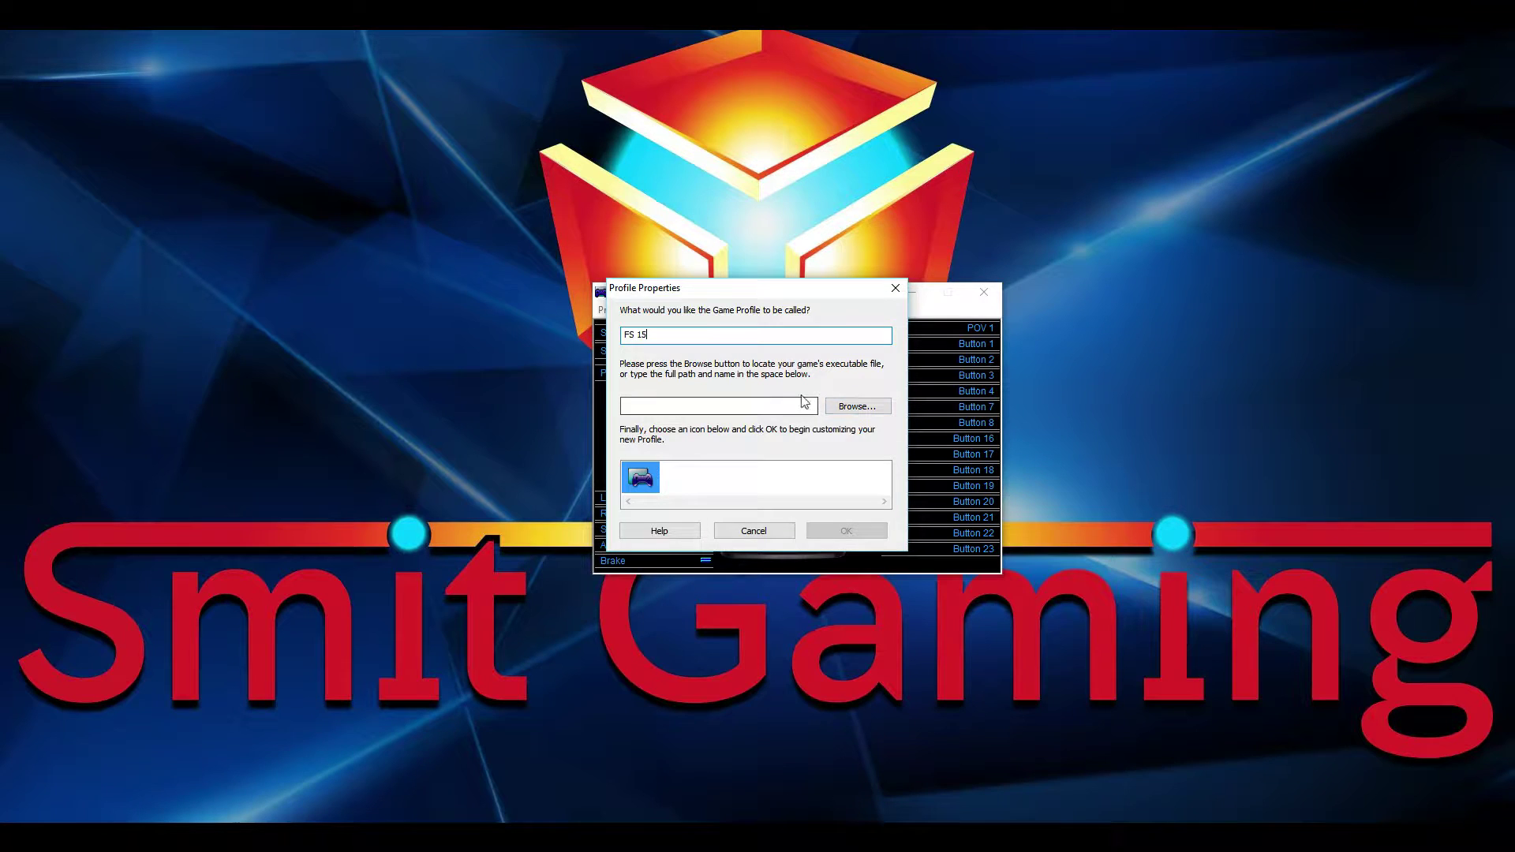
click(833, 412)
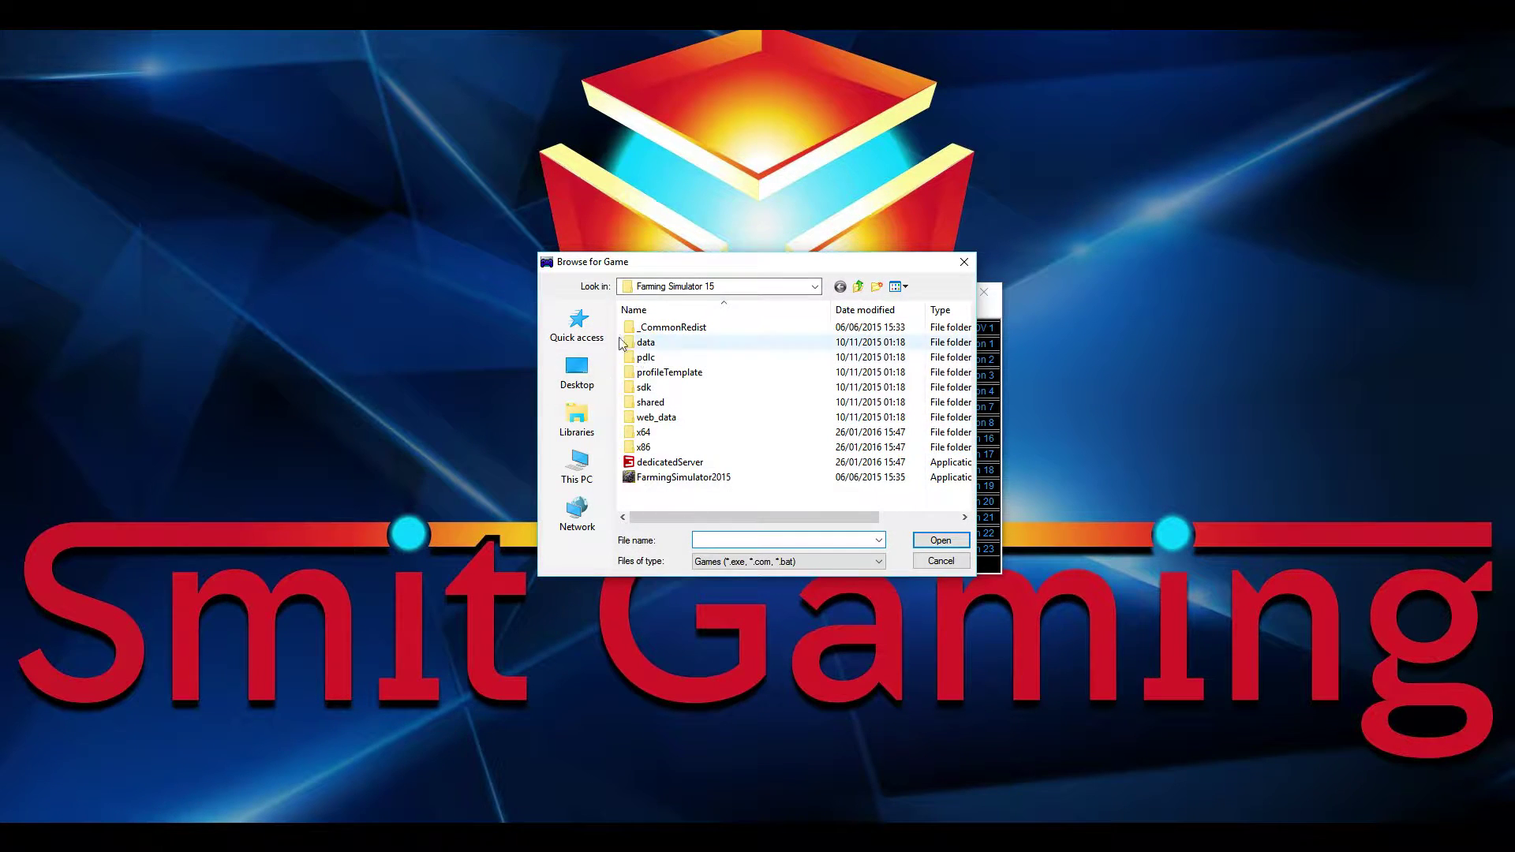
click(814, 287)
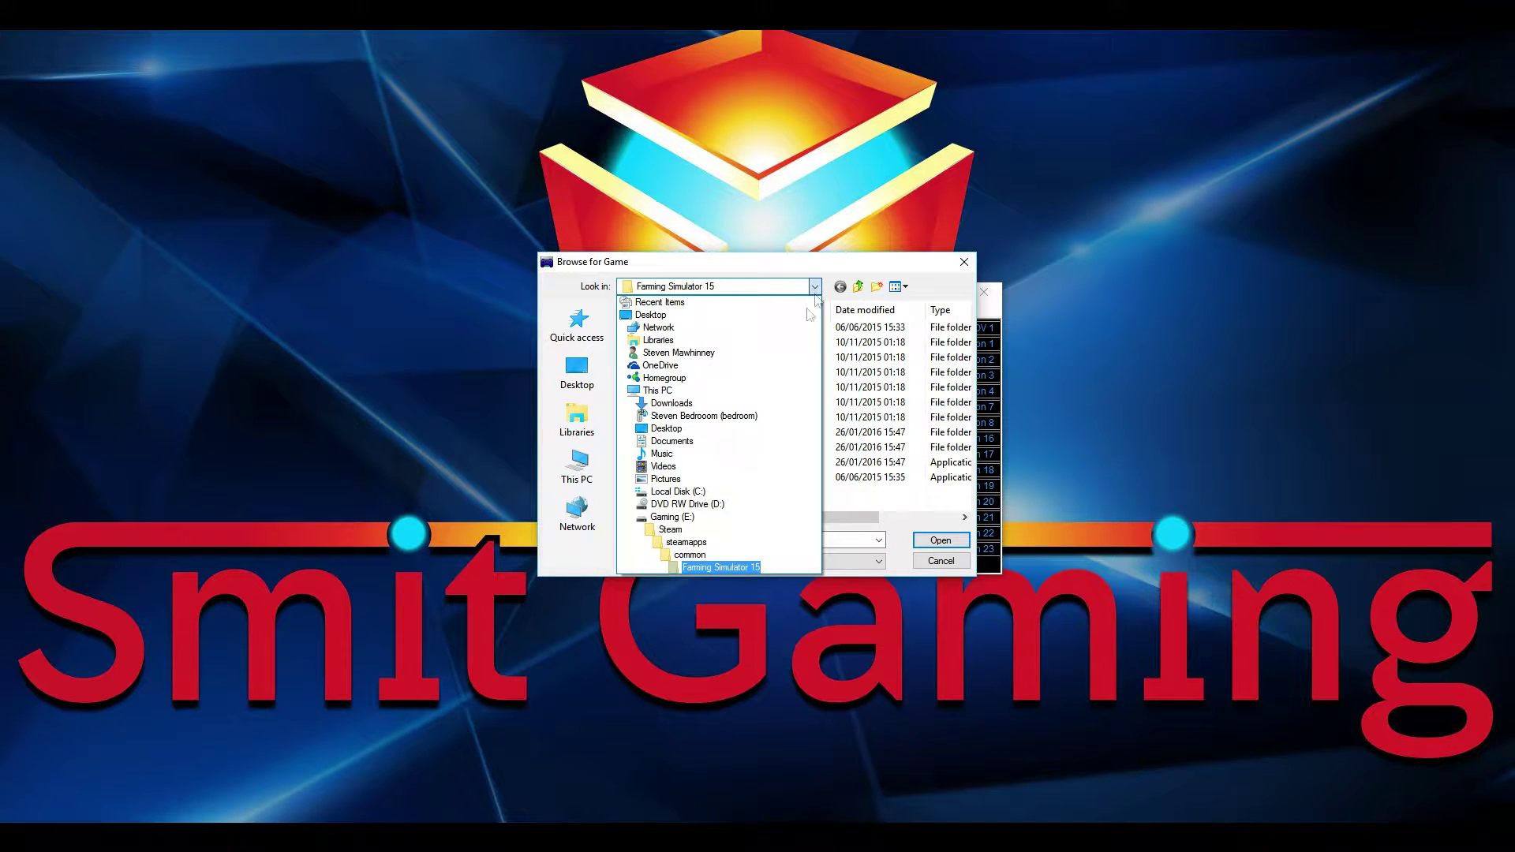
Set the profile's game to FarmingSimulator2015 in the Farming Simulator 15 folder
click(726, 566)
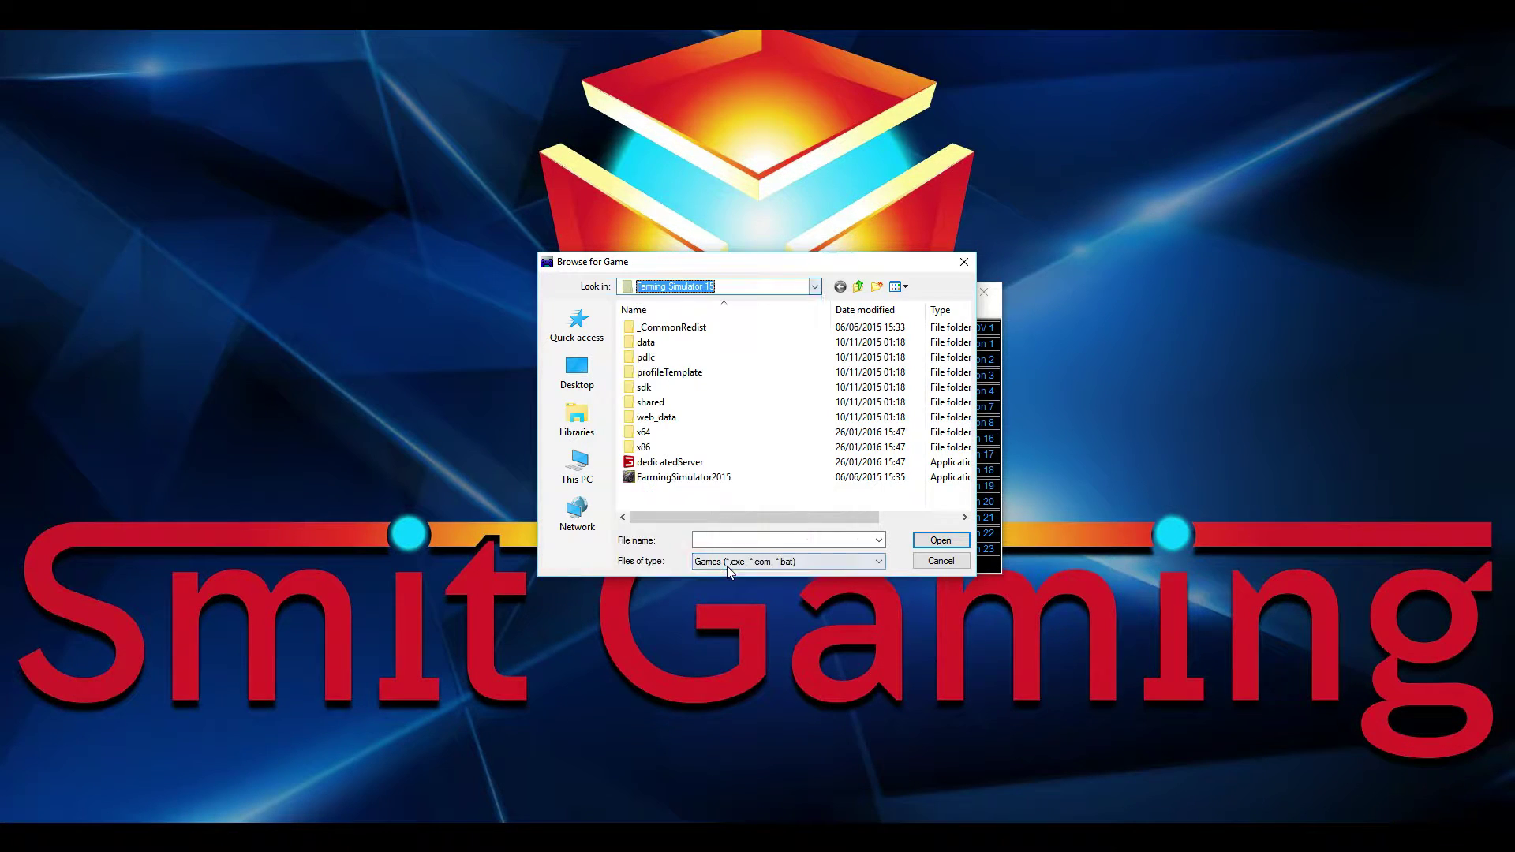
click(683, 485)
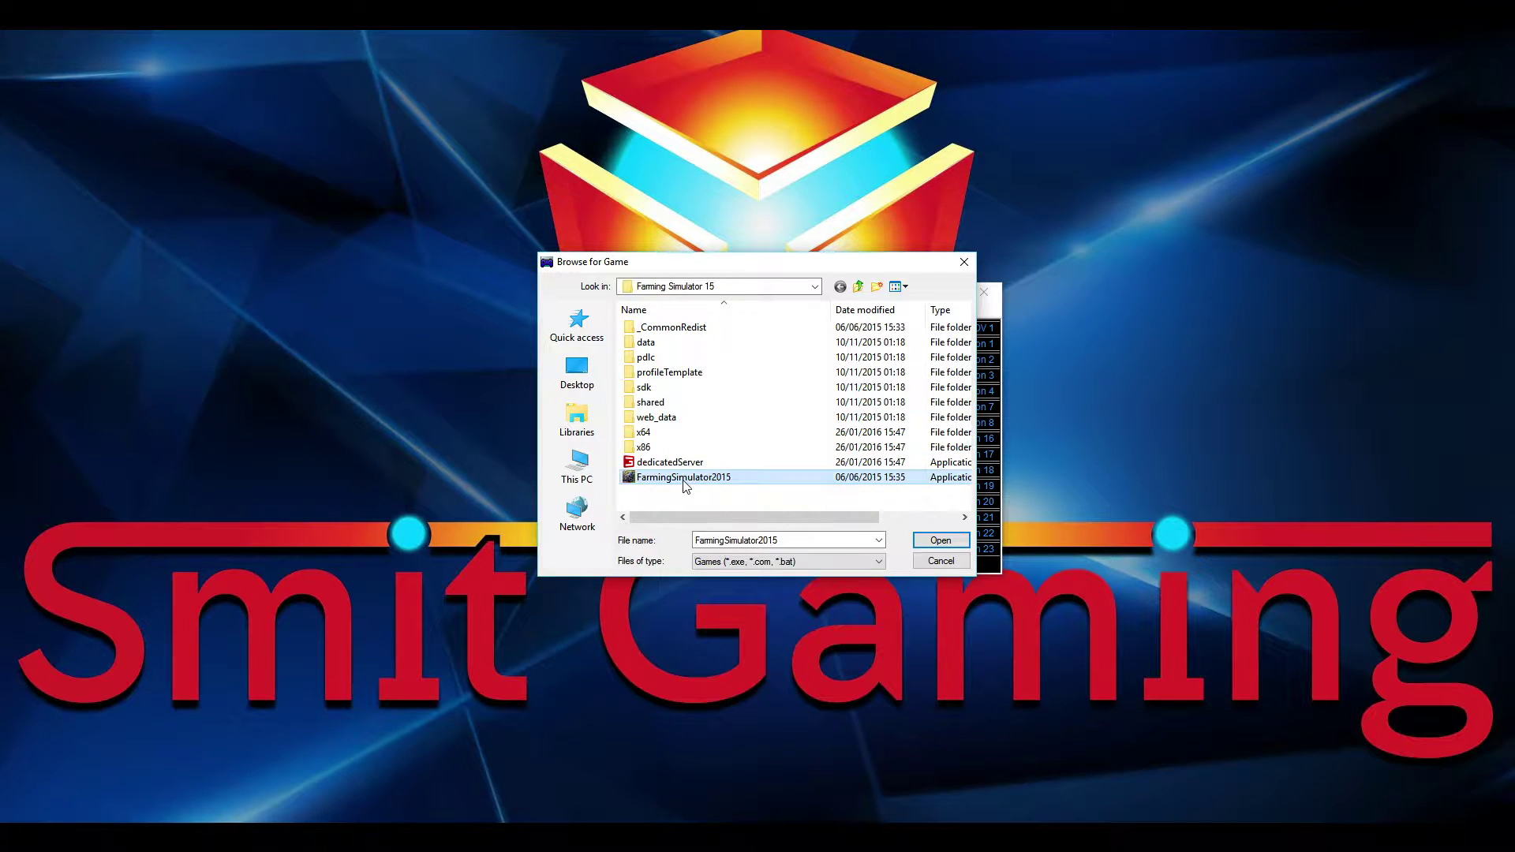
click(951, 540)
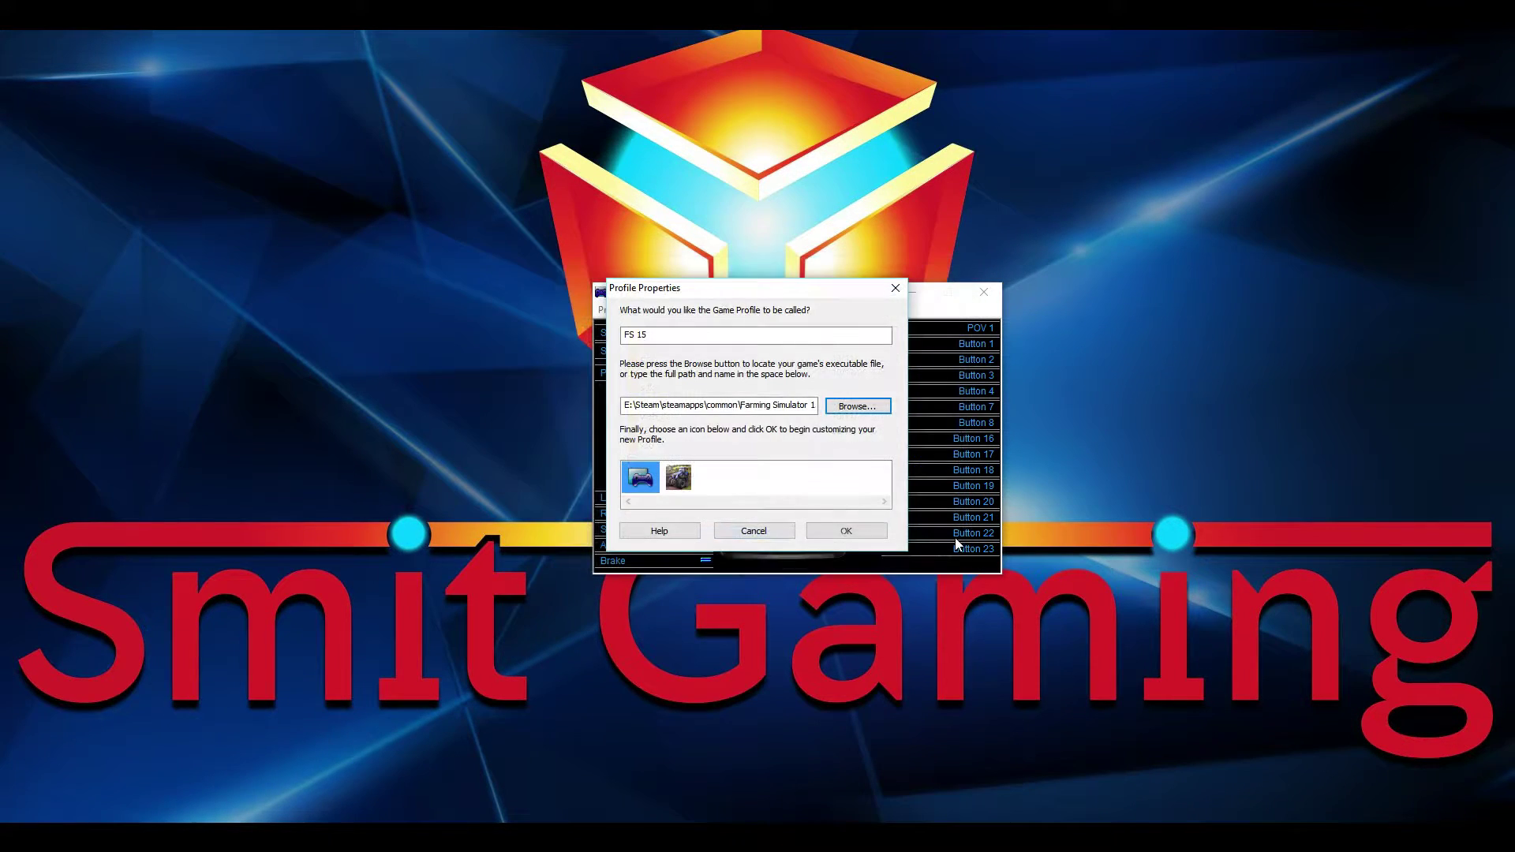
Give FS 15 the Farming Simulator icon and save it over the existing game profile
click(646, 482)
click(677, 479)
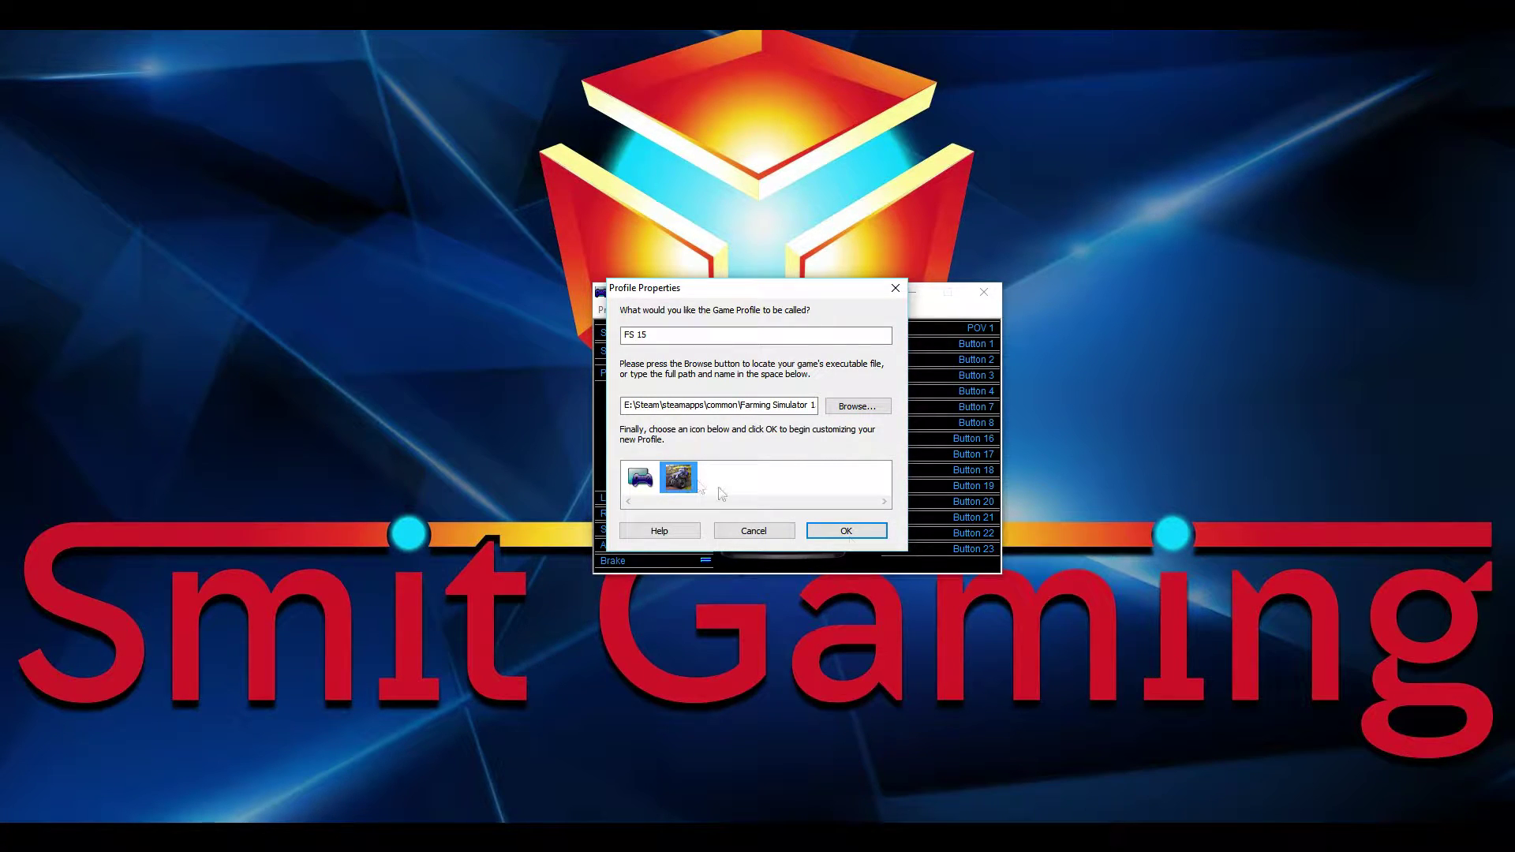
click(866, 540)
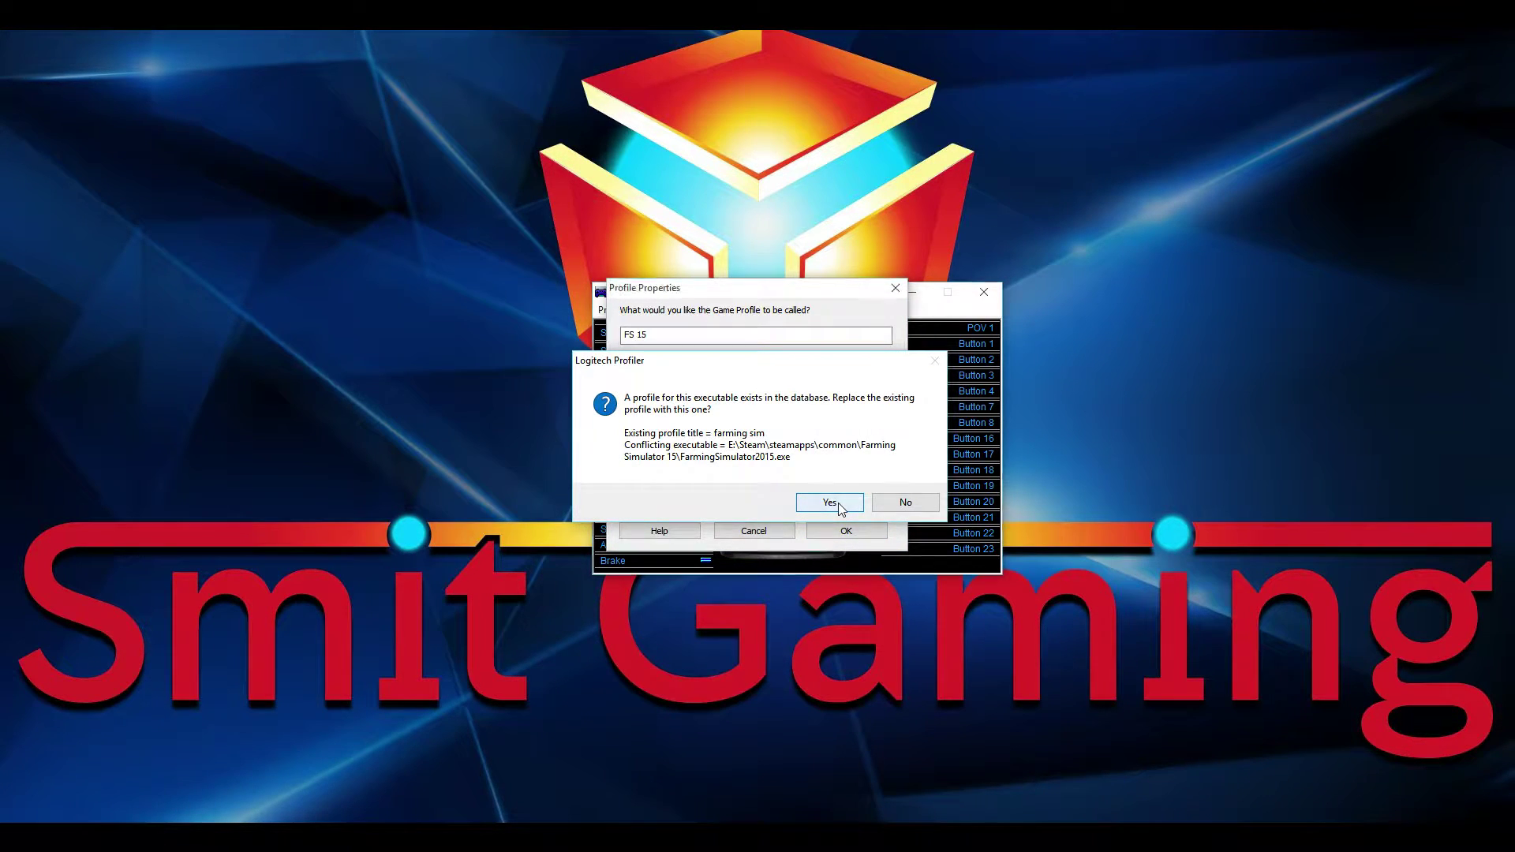
click(839, 505)
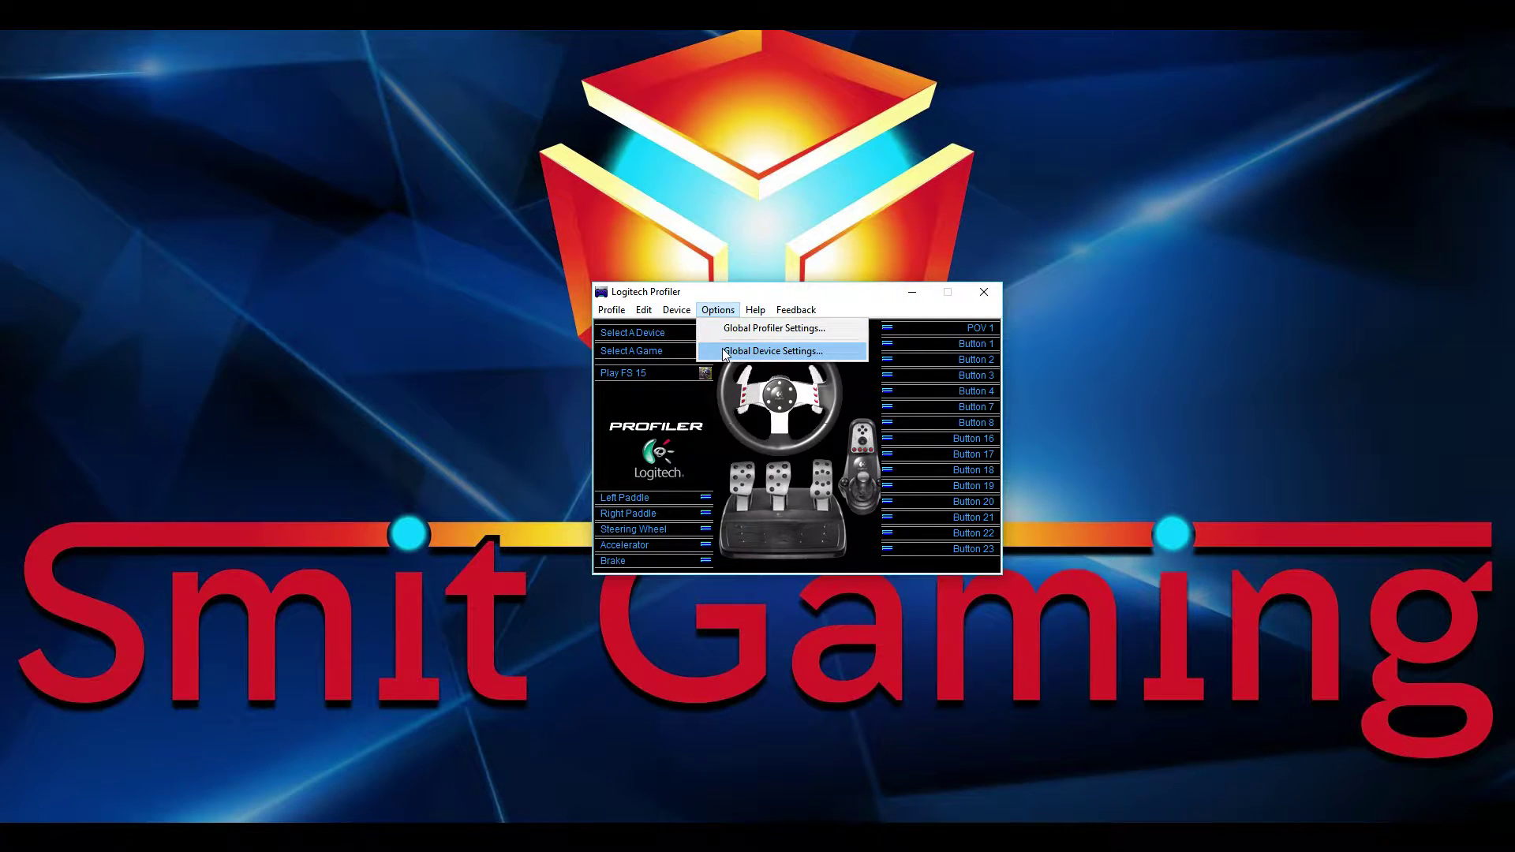
Set global device settings: 6% effects, 6% spring, 7% damper, 45% centering spring, 900° rotation
click(725, 353)
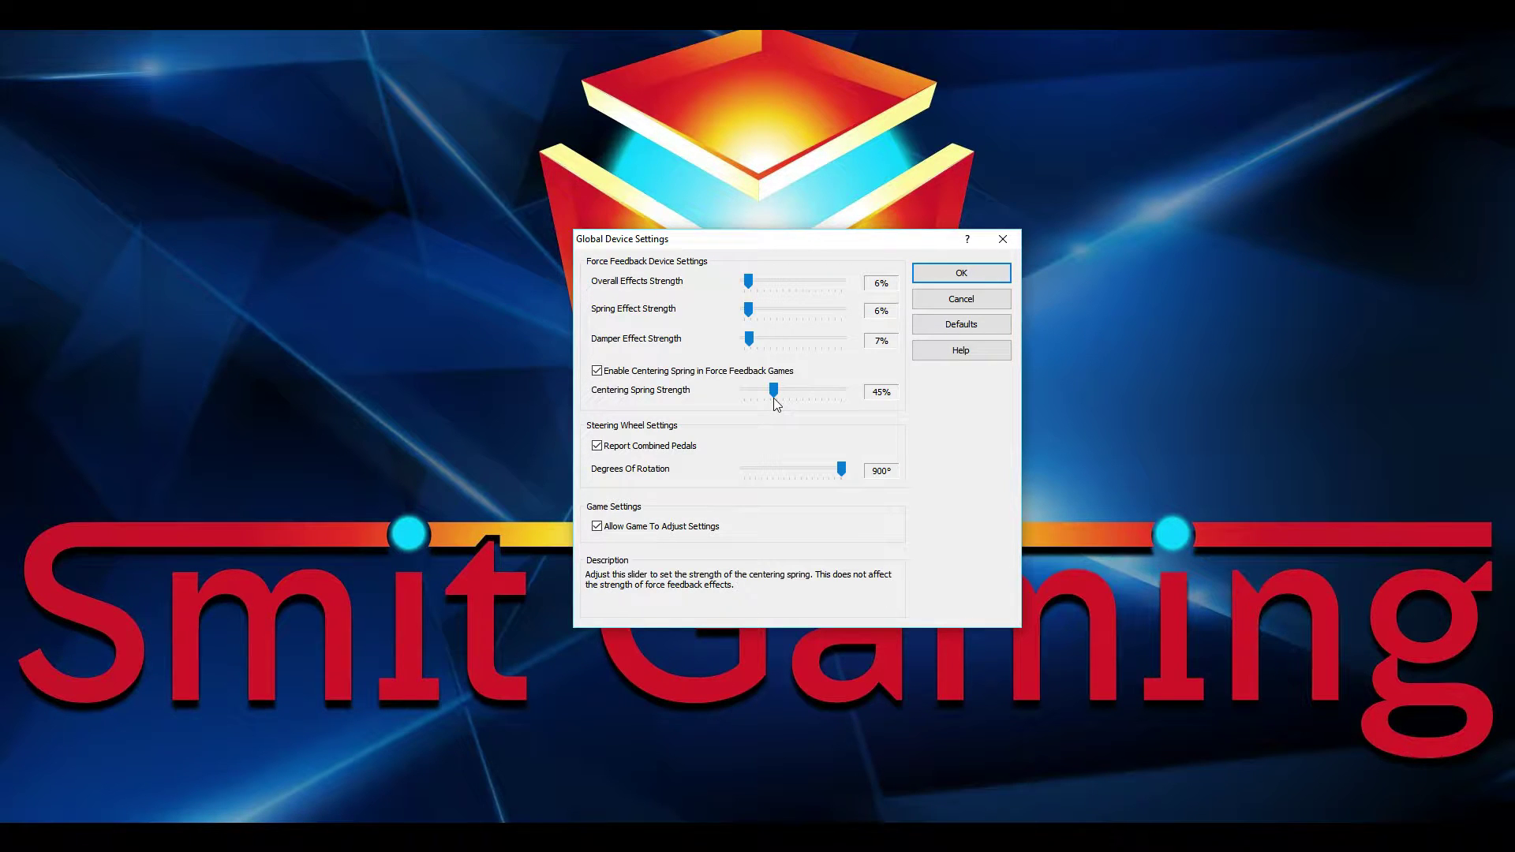
drag(774, 395, 774, 392)
mouse_move(616, 452)
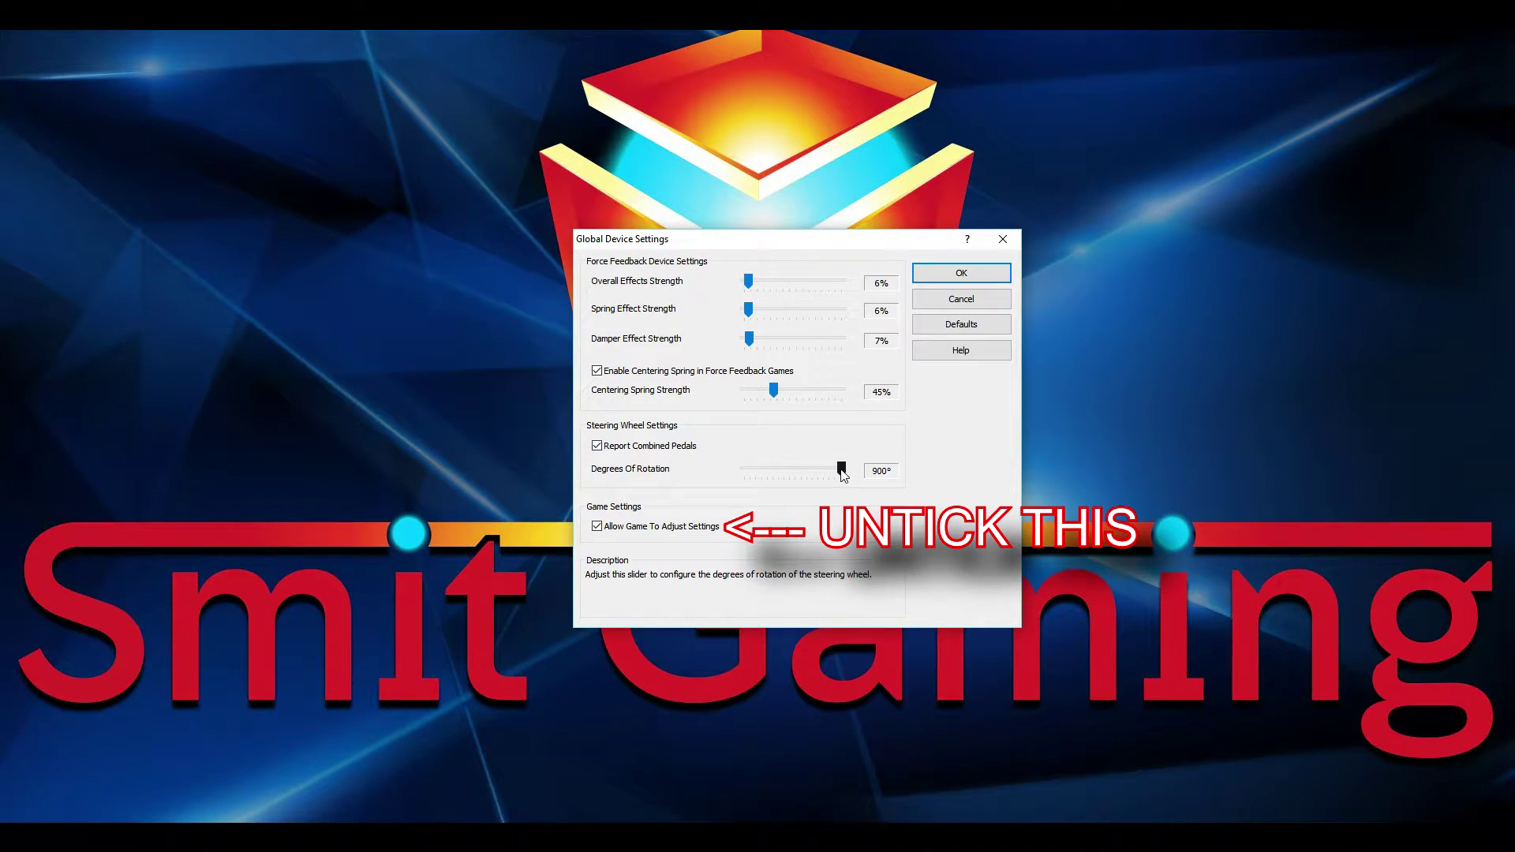
mouse_move(842, 471)
mouse_down()
mouse_move(762, 472)
mouse_move(870, 483)
mouse_up()
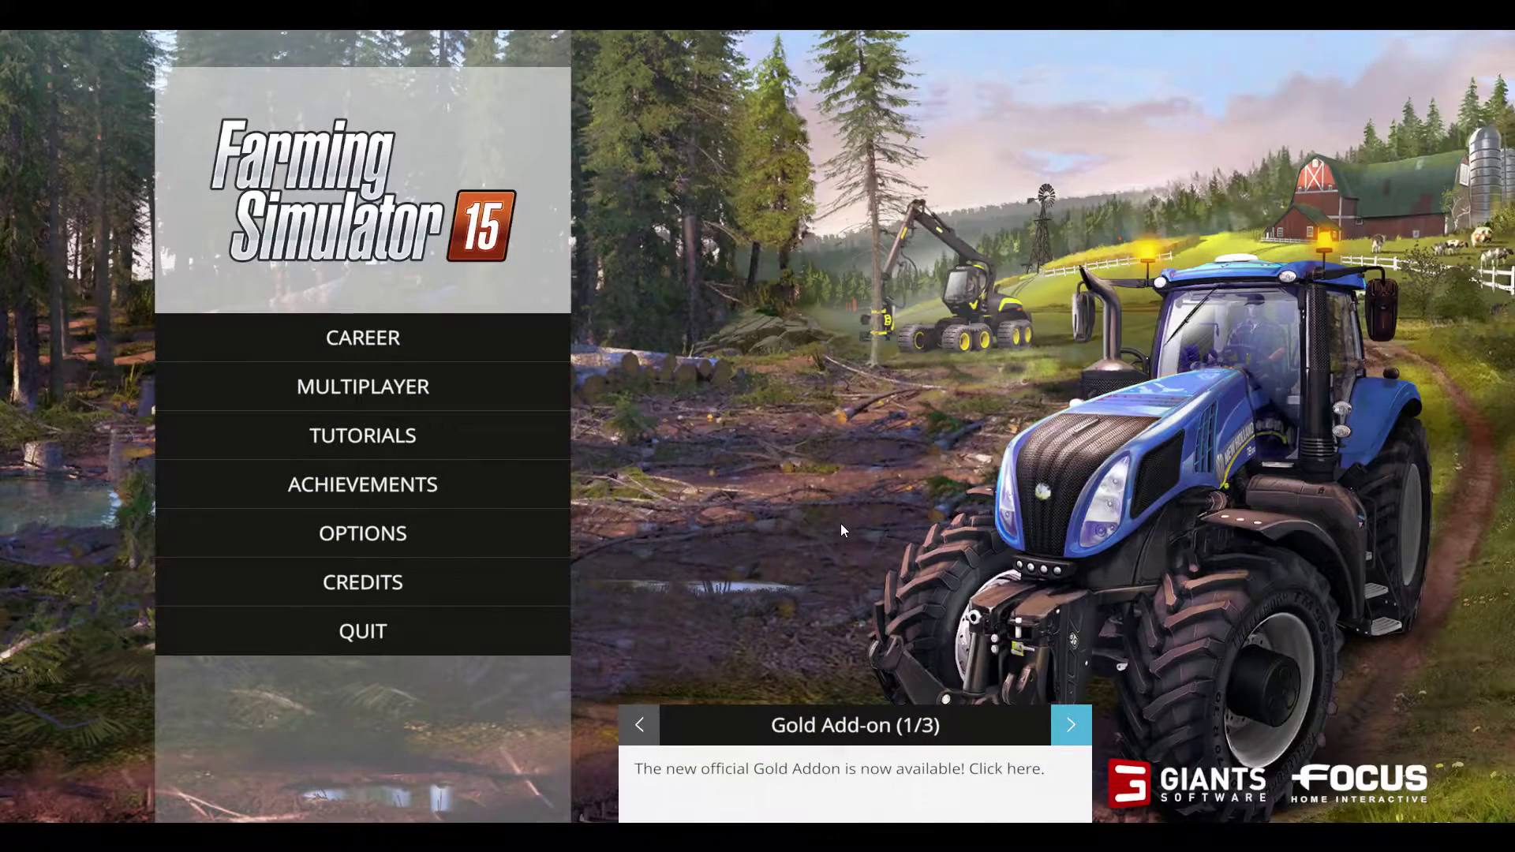
Switch Steering Wheel/Gamepad to On in the game's MISC options
click(453, 536)
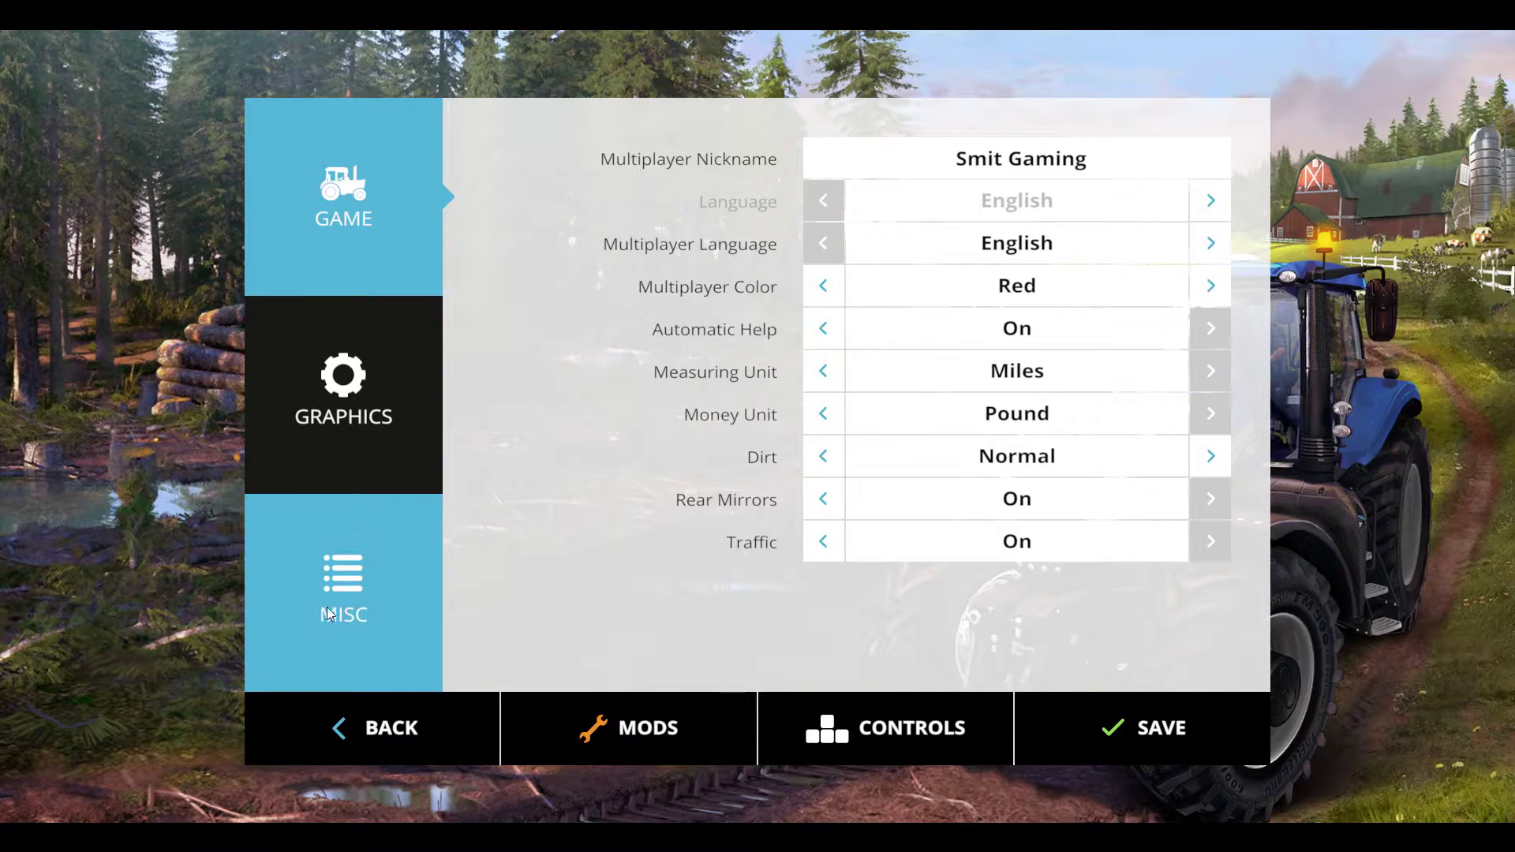
click(353, 597)
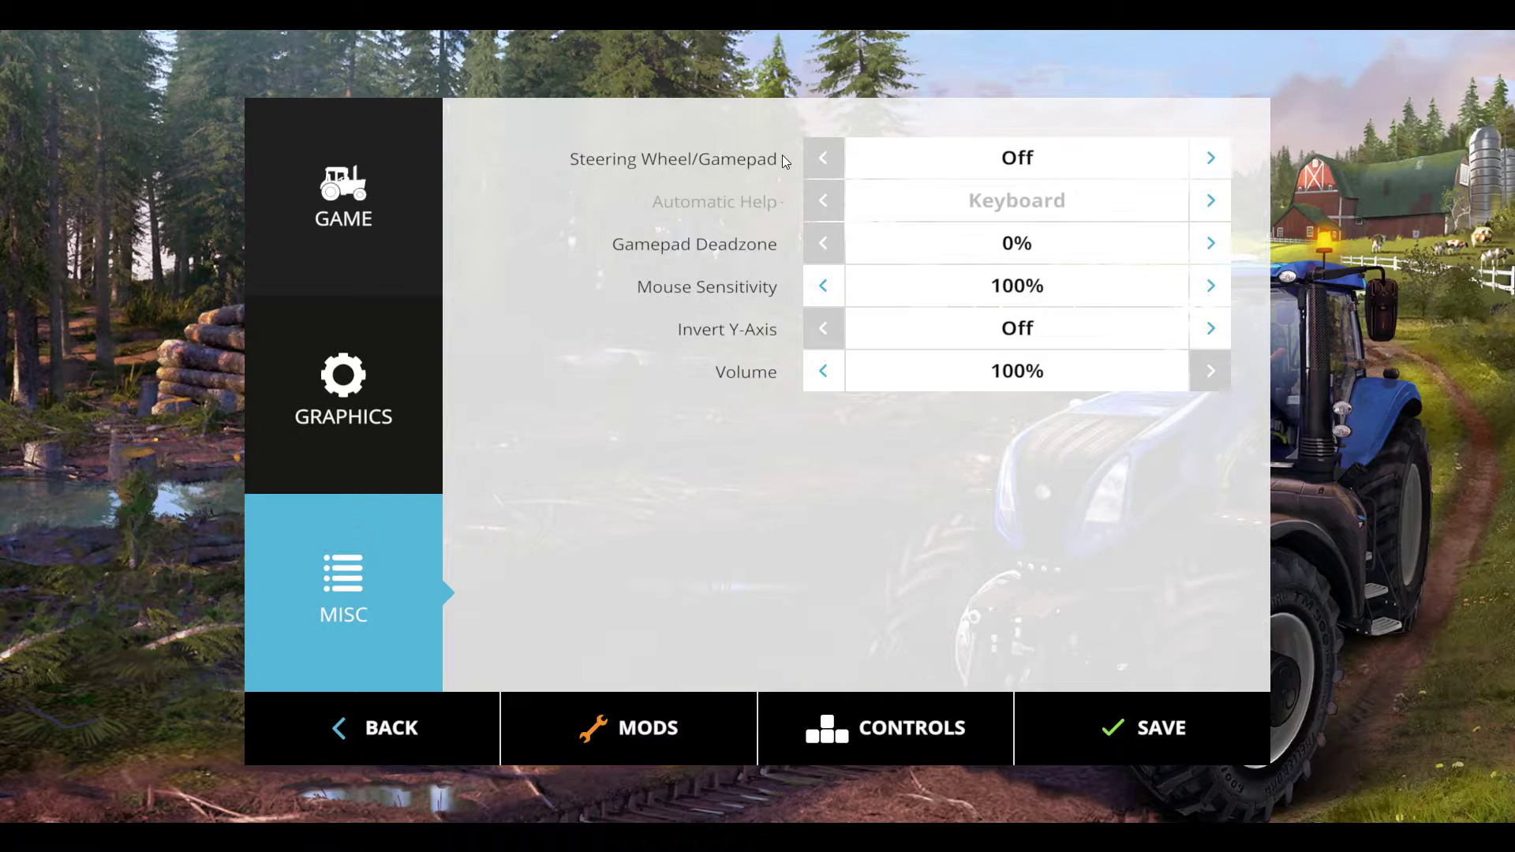
click(1209, 159)
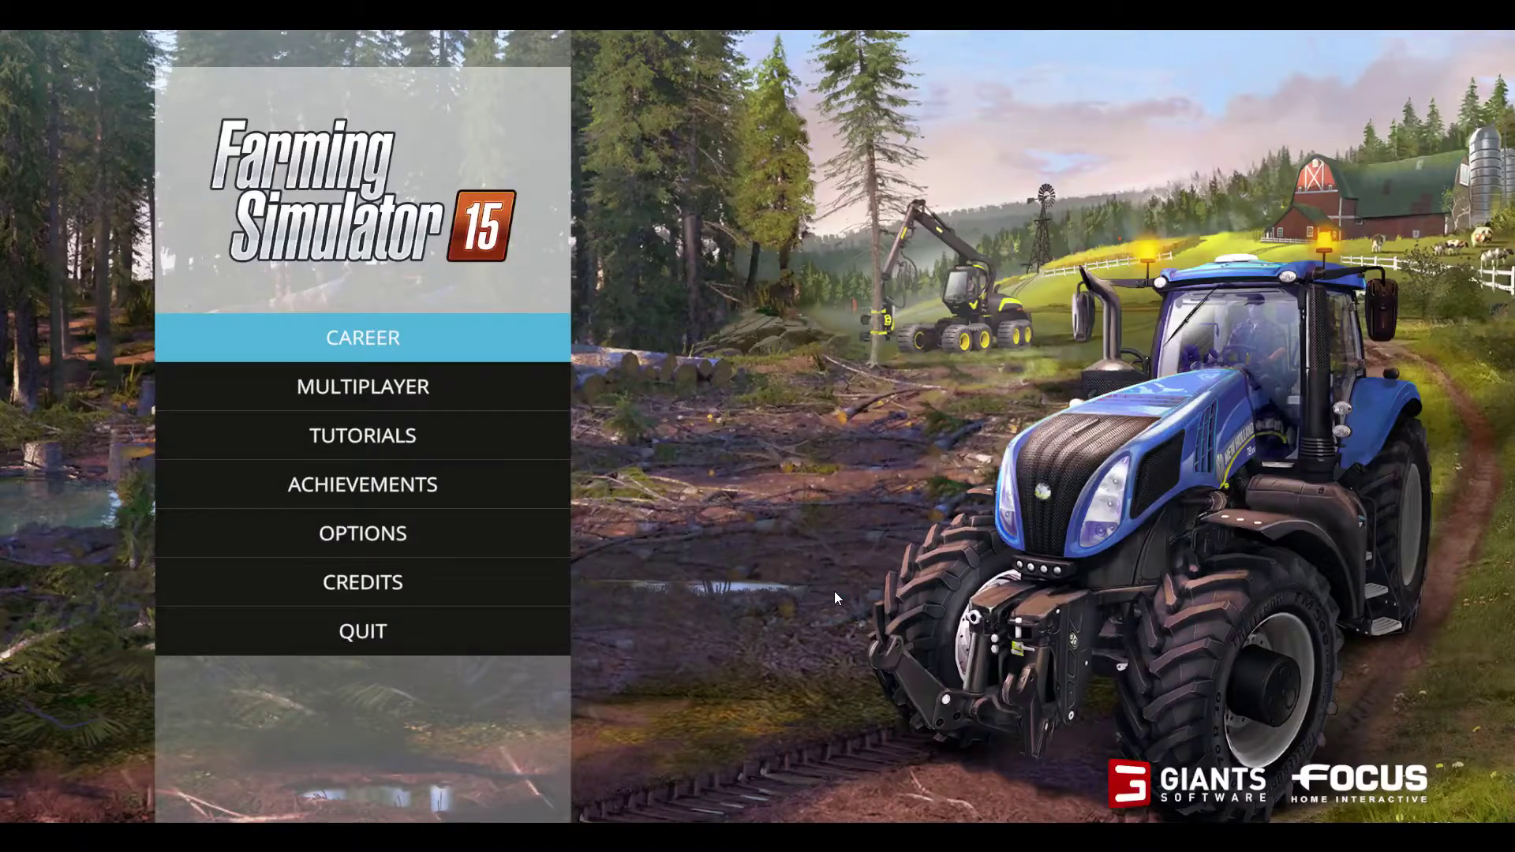
Open the Controls settings and scroll to the driving and steering actions
click(462, 528)
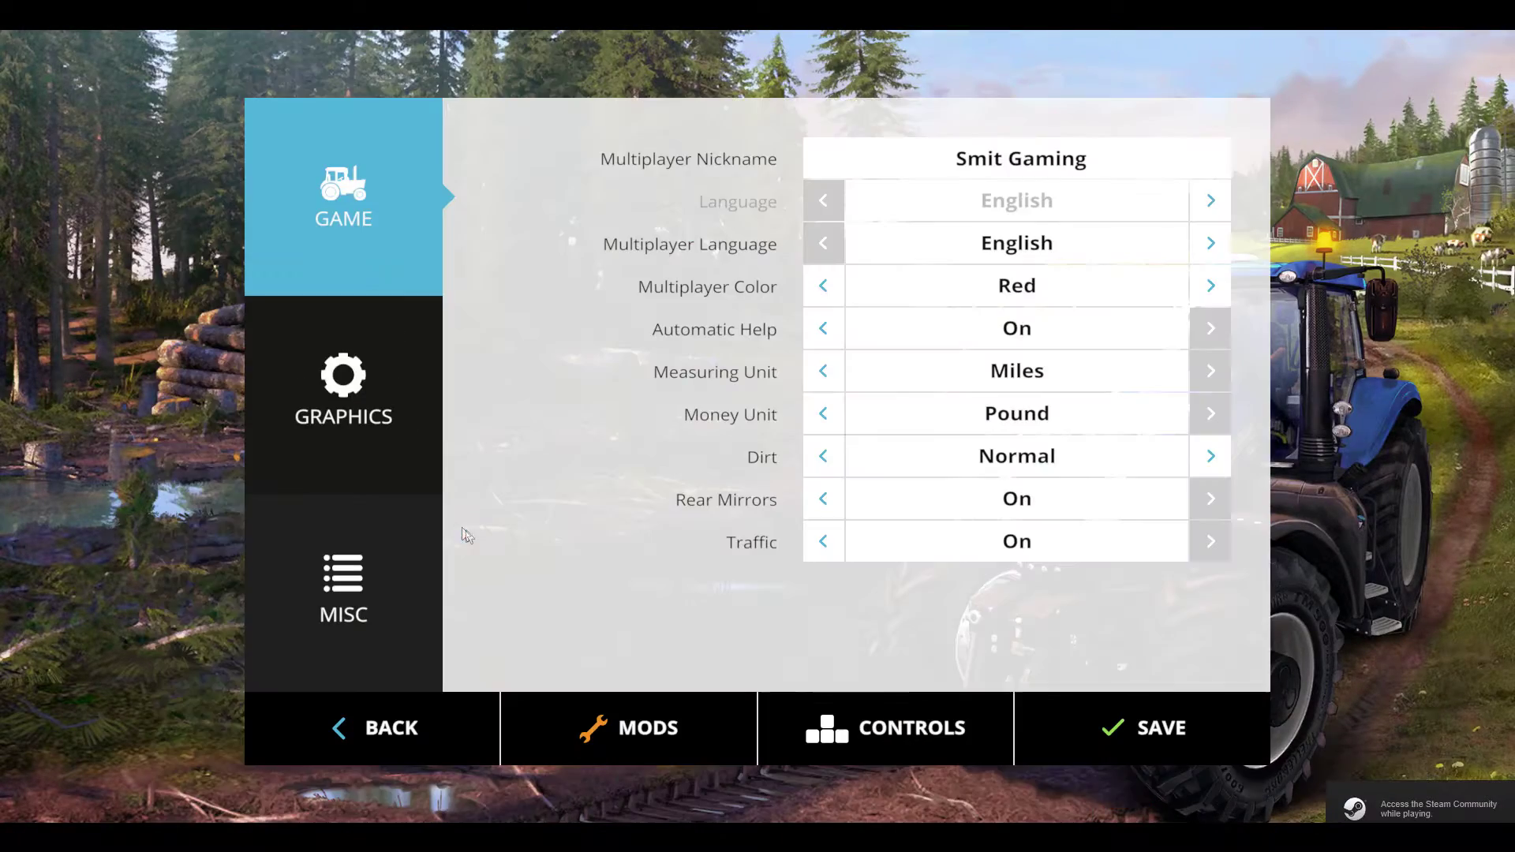
click(913, 722)
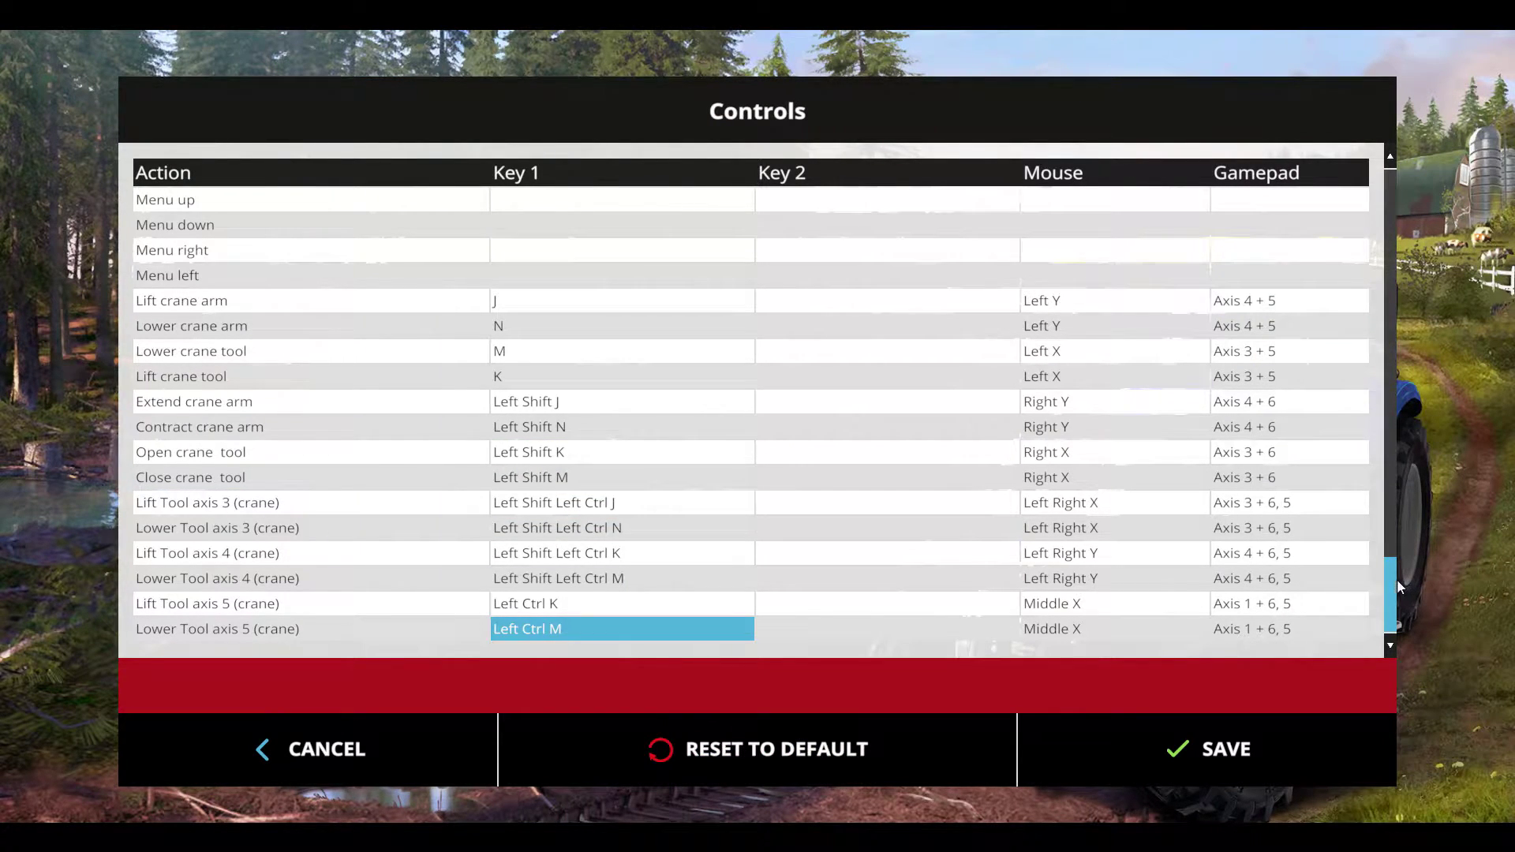
scroll(1394, 574, up, 10)
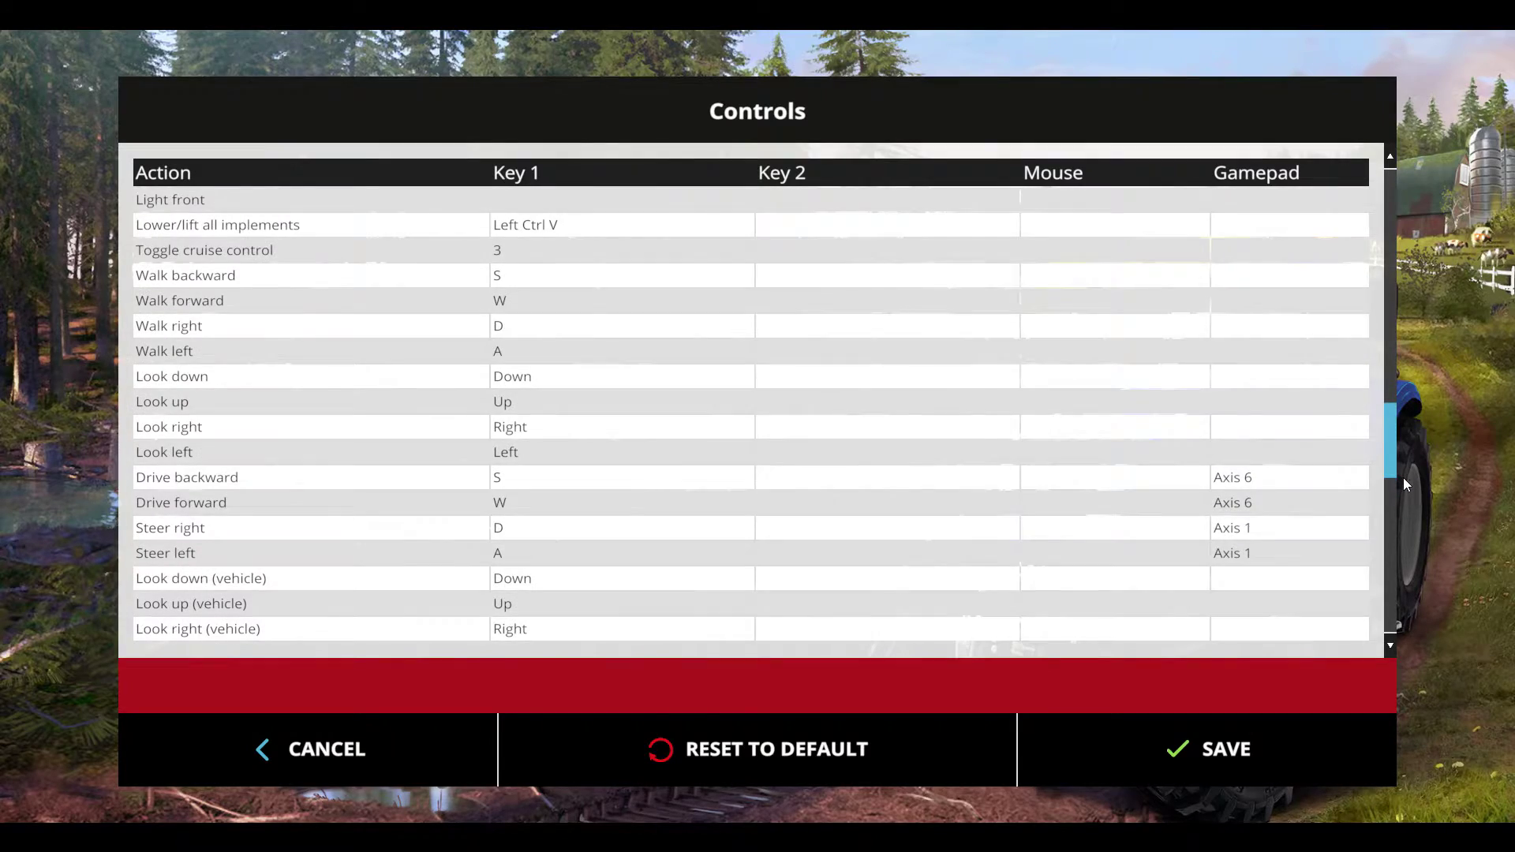
drag(1403, 477, 1406, 388)
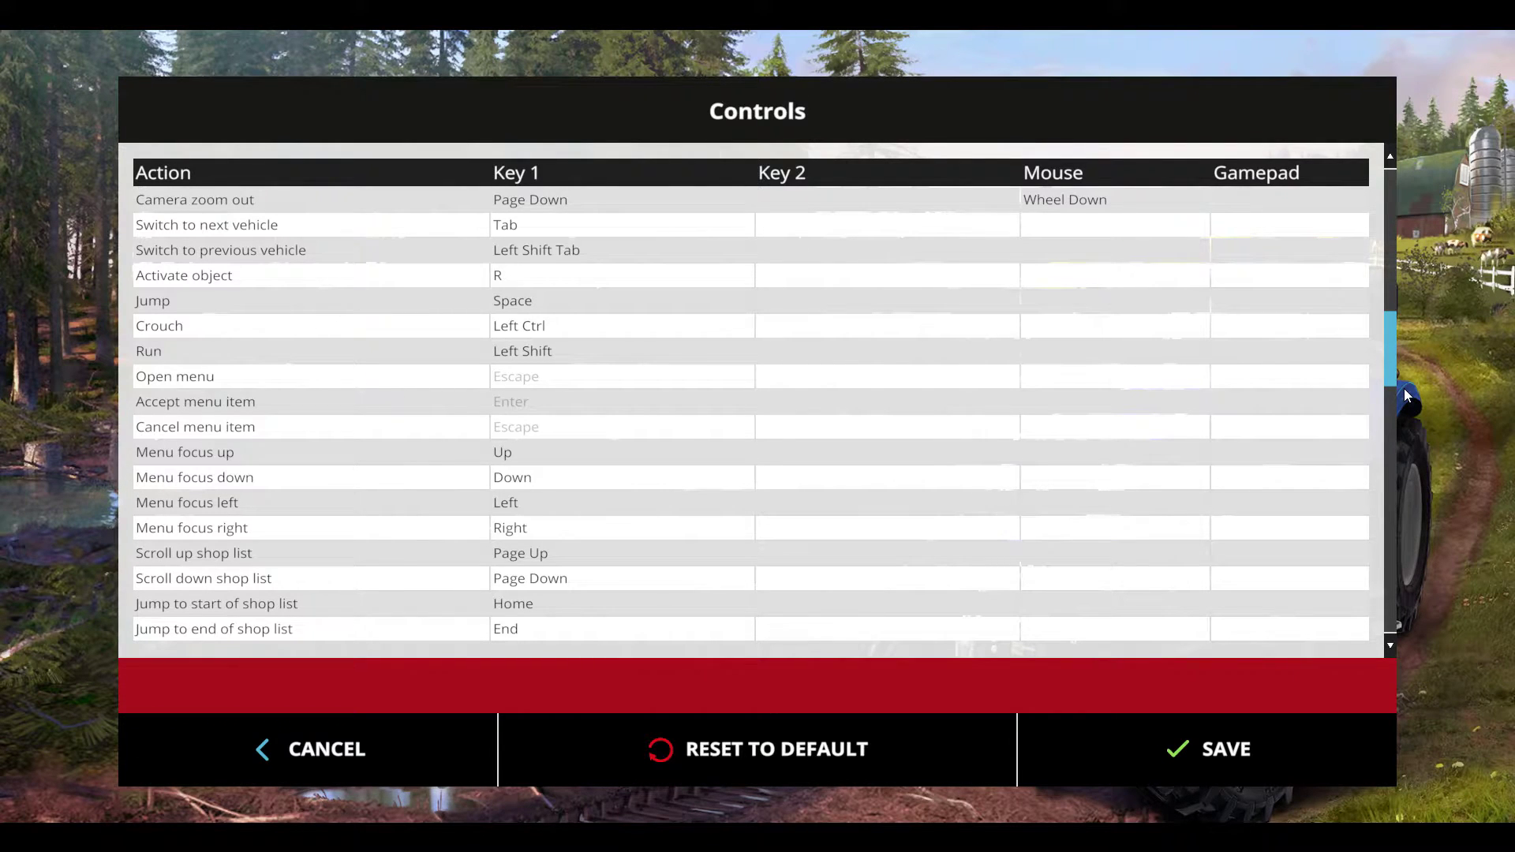
drag(1405, 392, 1384, 489)
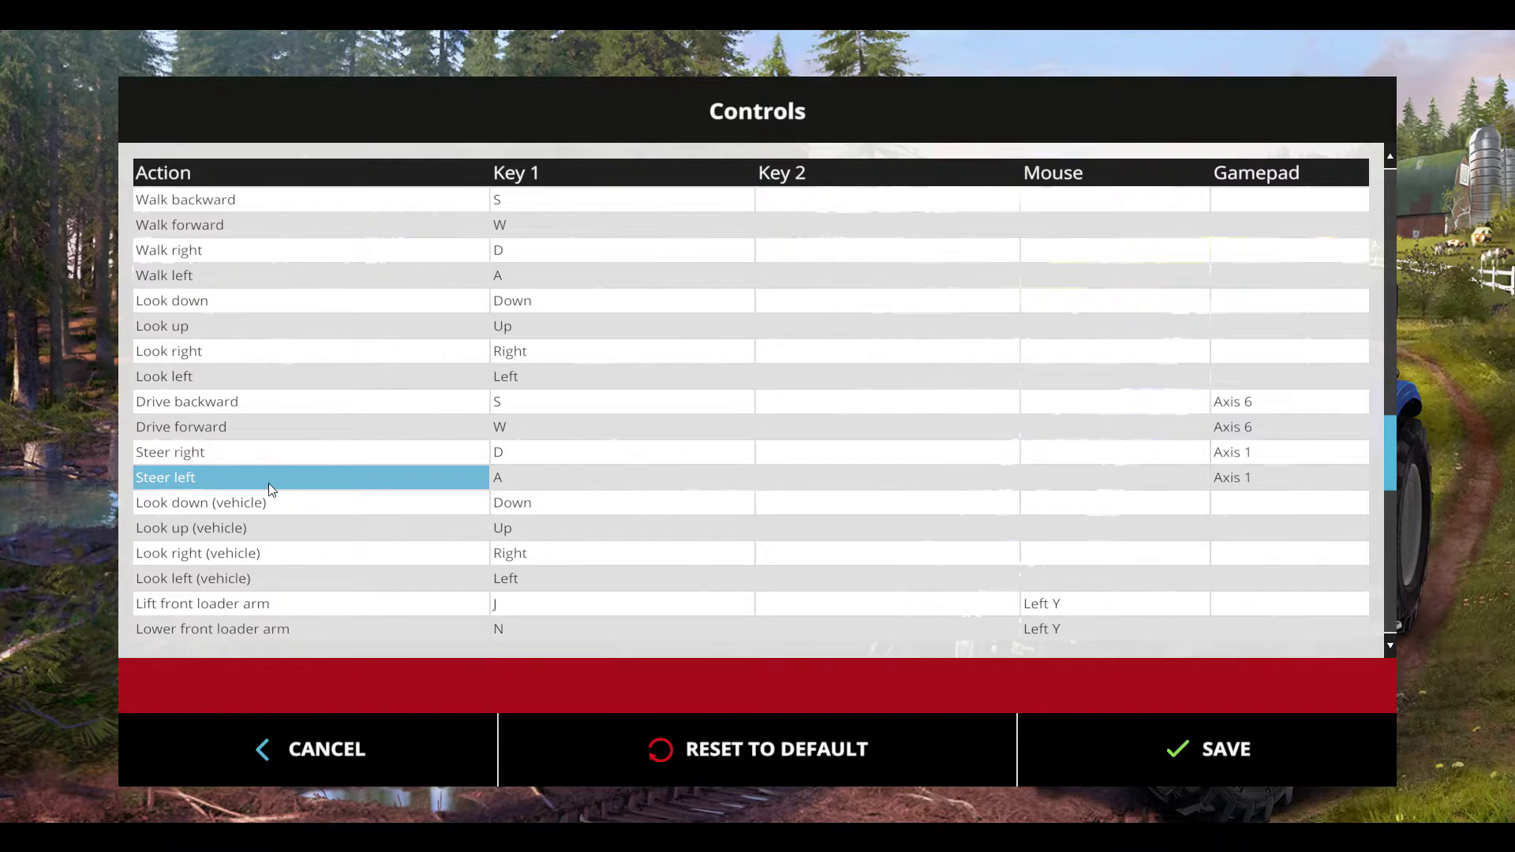
Map Drive backward and Drive forward to Axis 6, Steer right to Axis 1, and save
click(1293, 406)
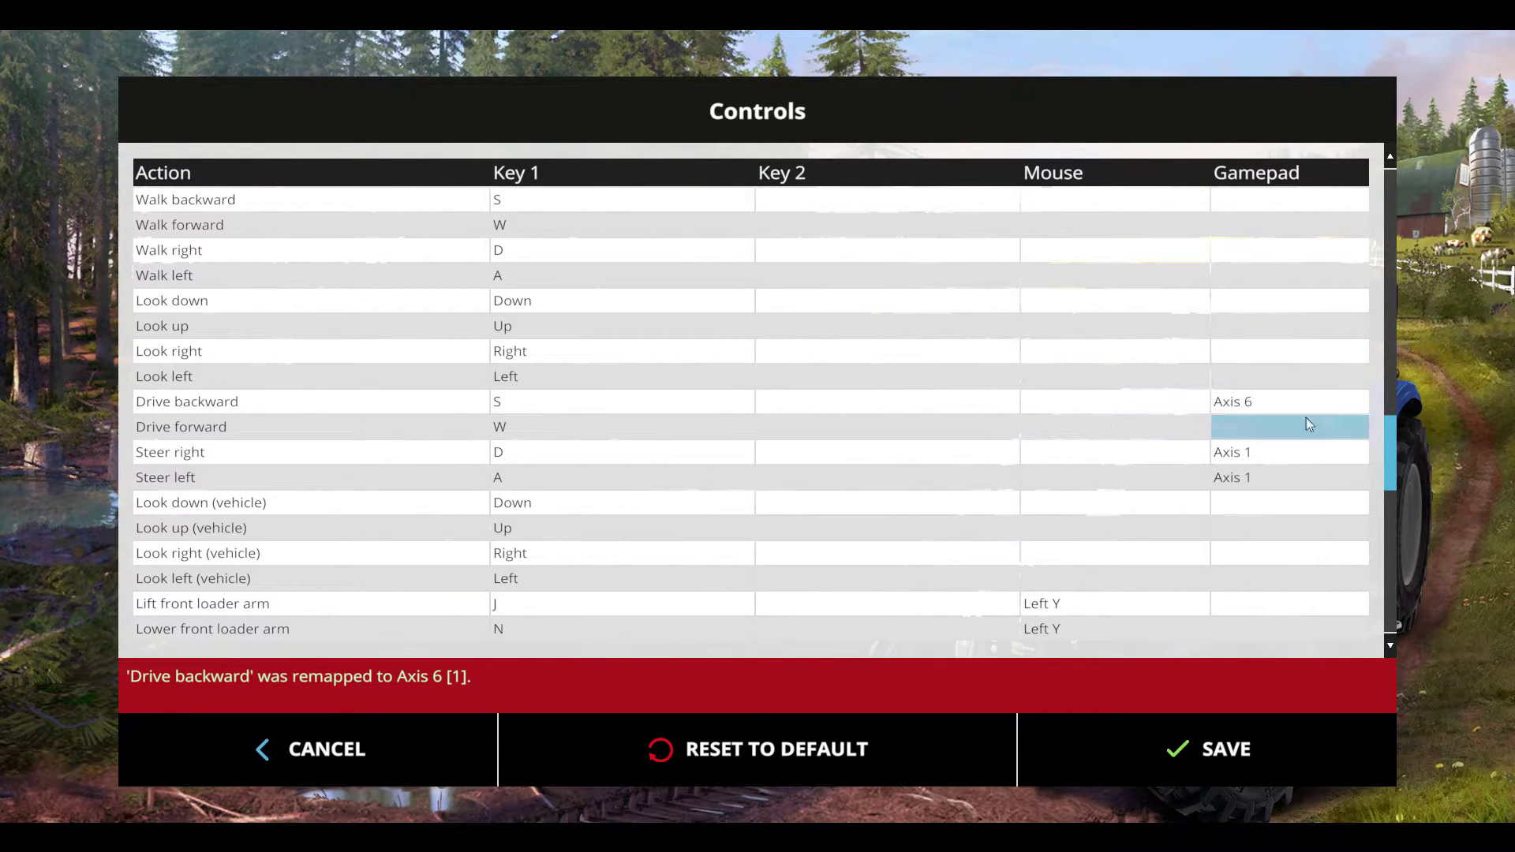
click(1283, 427)
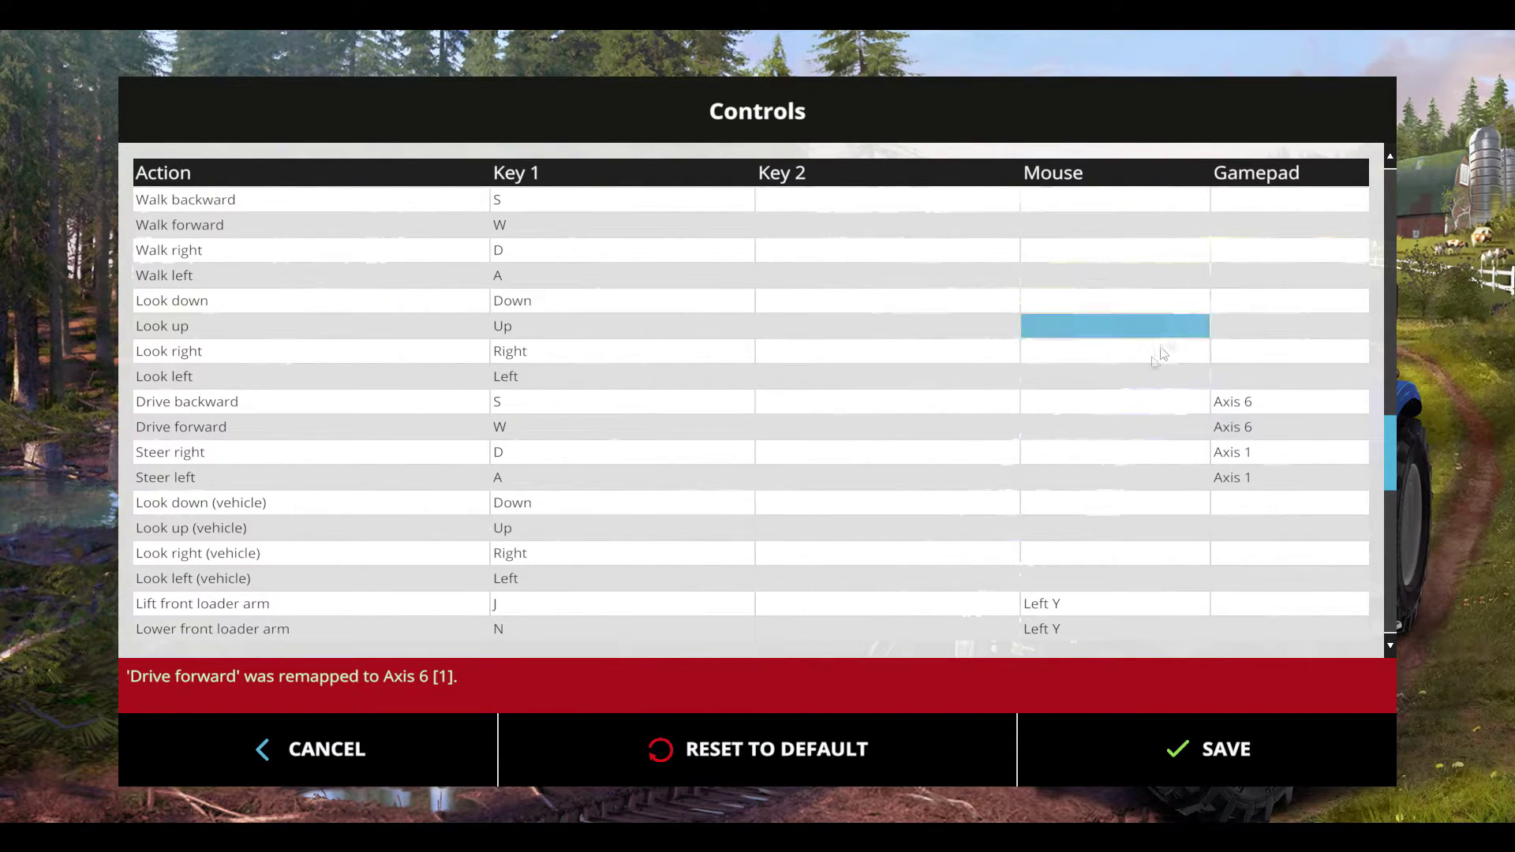
click(1240, 459)
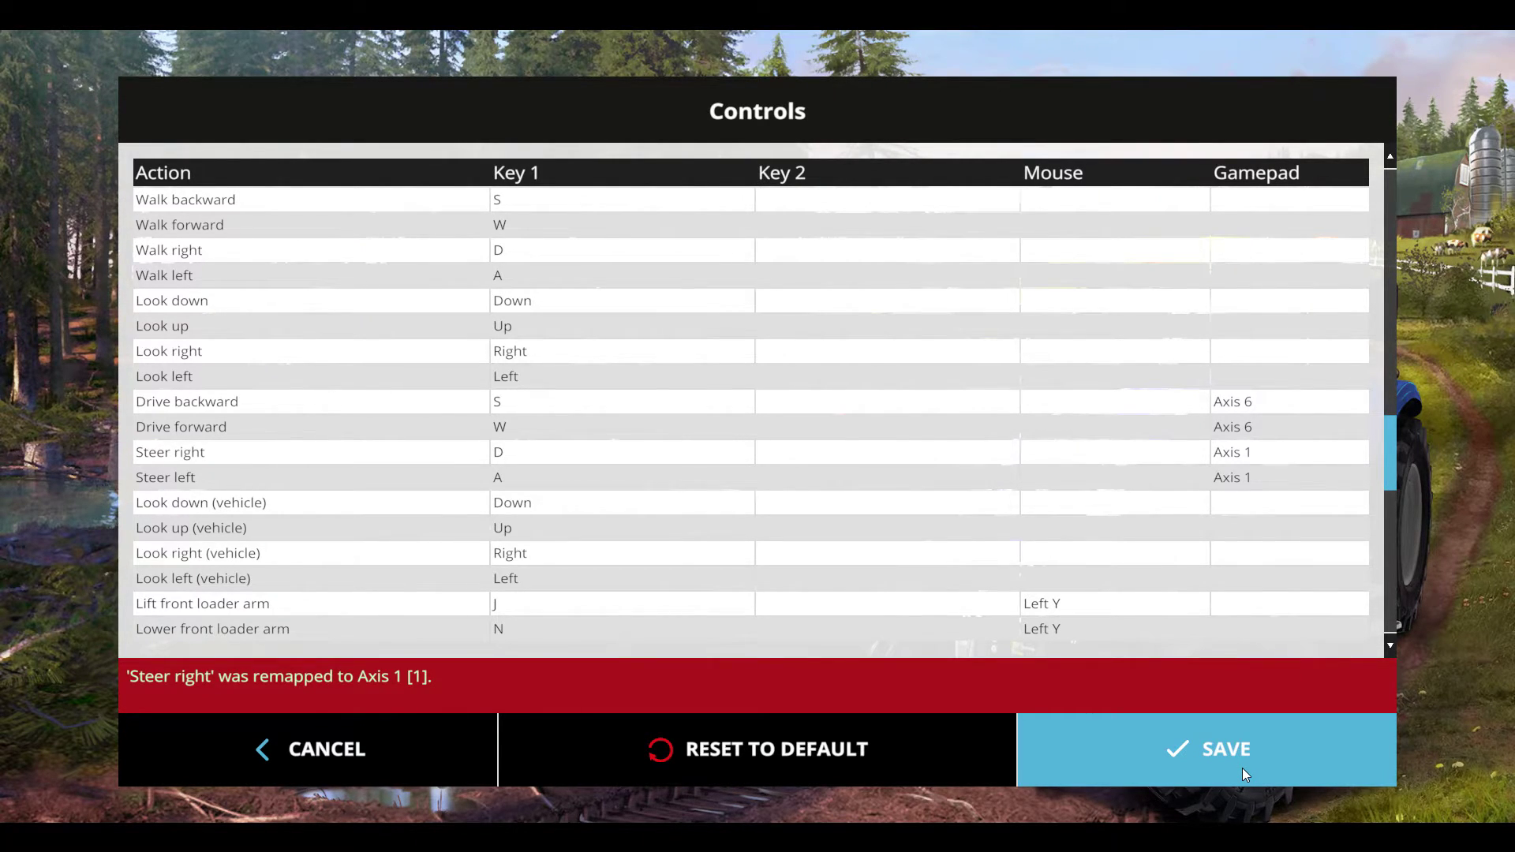
click(1242, 768)
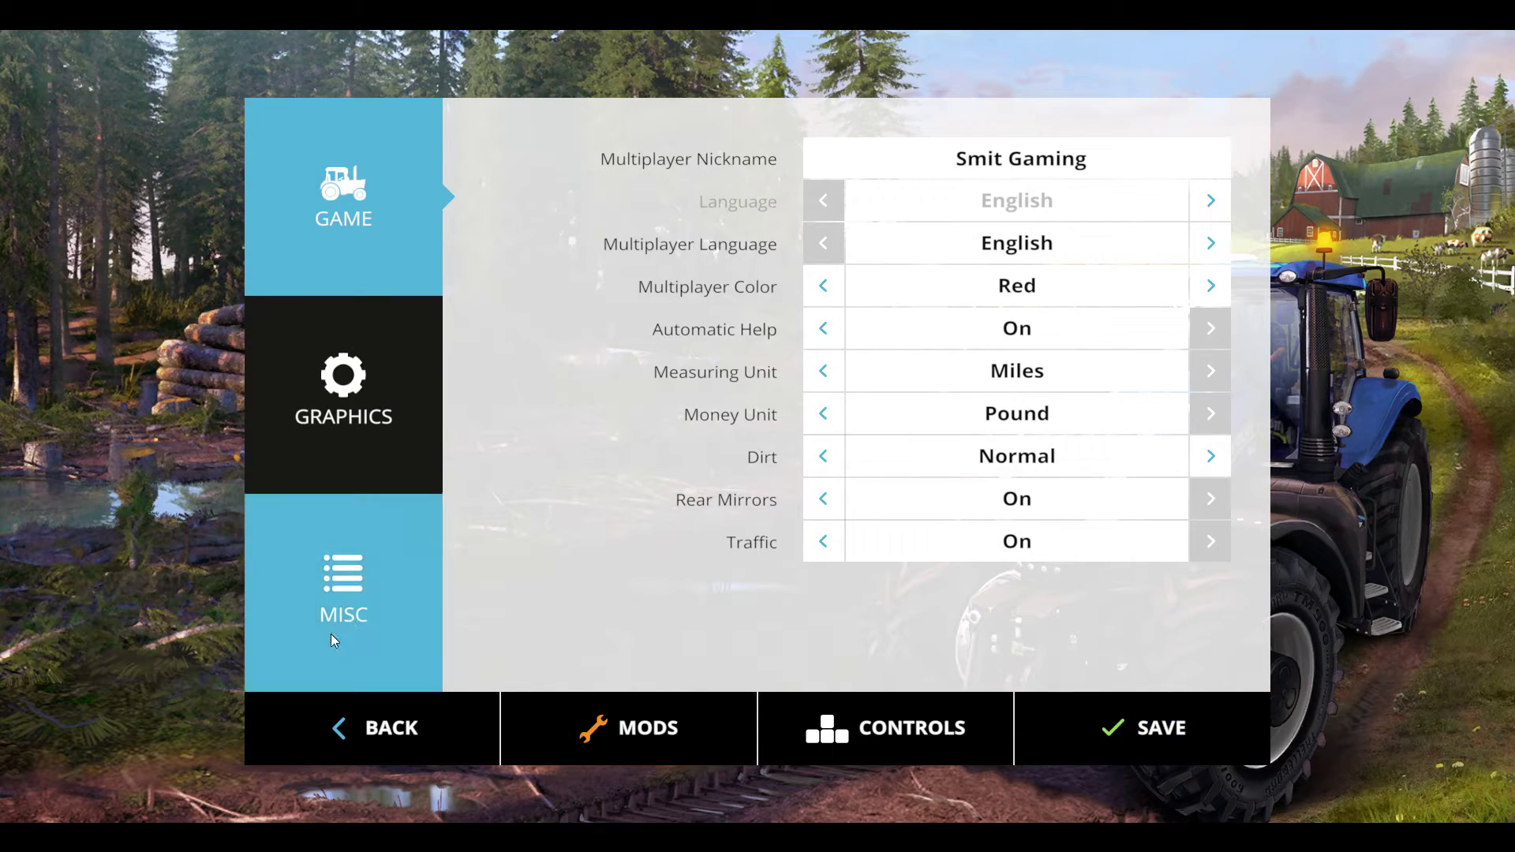
click(1133, 728)
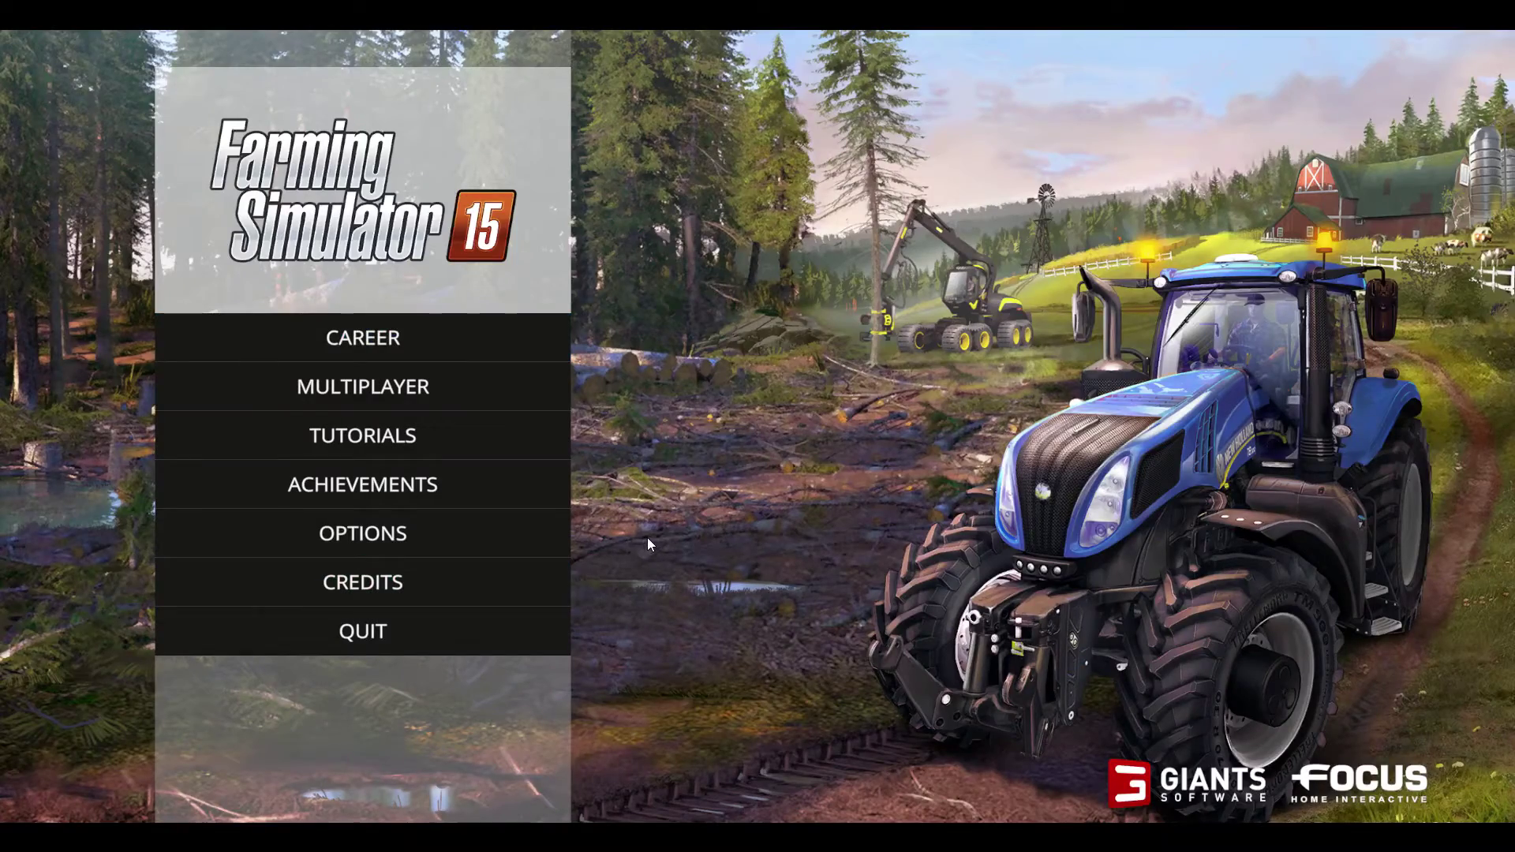
Open TUTORIALS and start Tutorial 1: Plowing
click(496, 451)
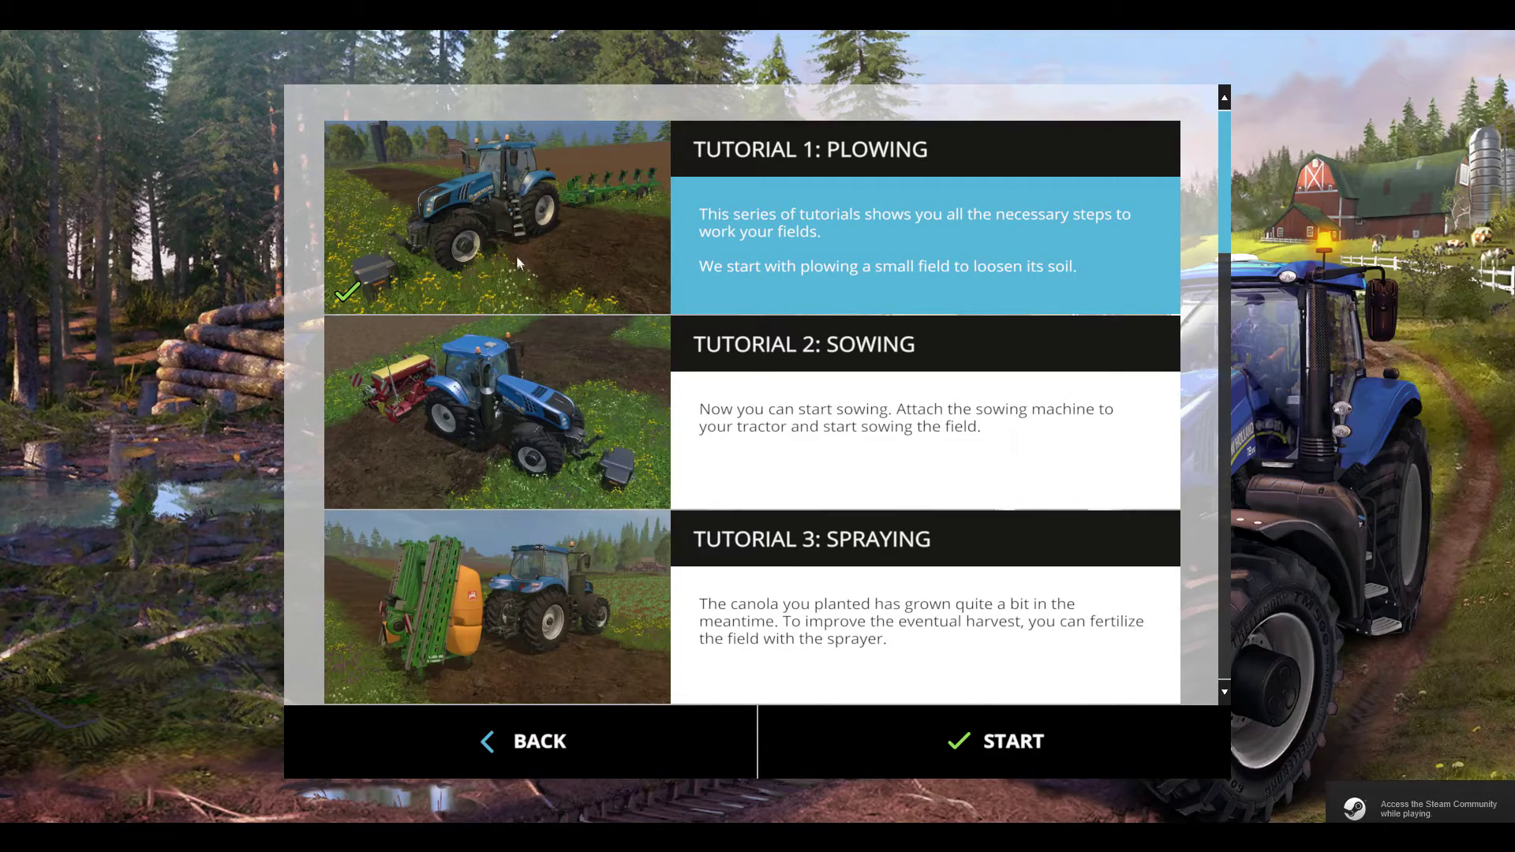
click(862, 758)
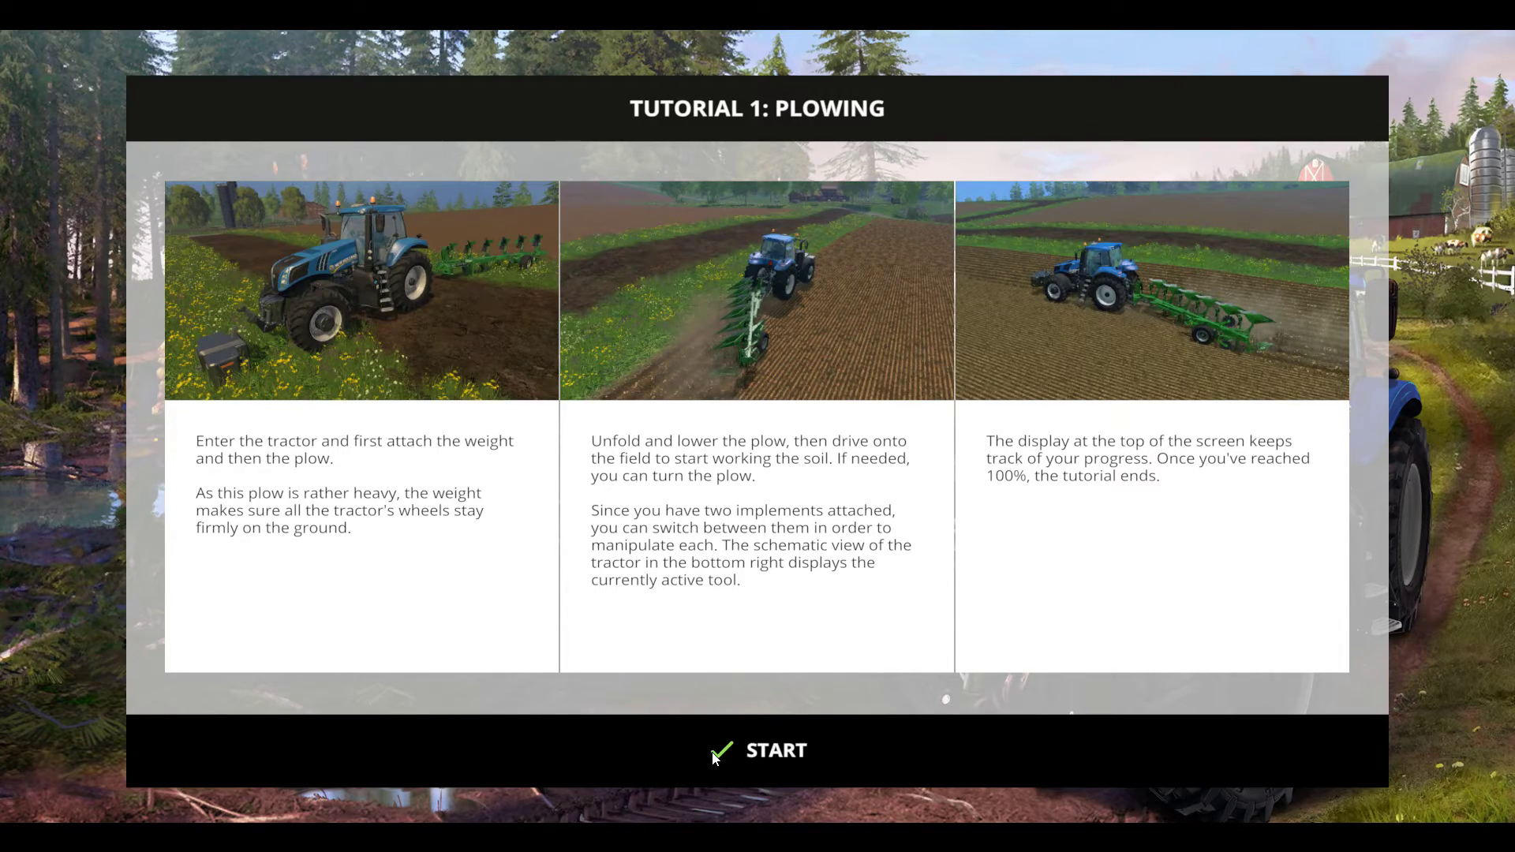
Begin the plowing tutorial and drive the tractor forward, steer right, then brake to a stop
click(713, 753)
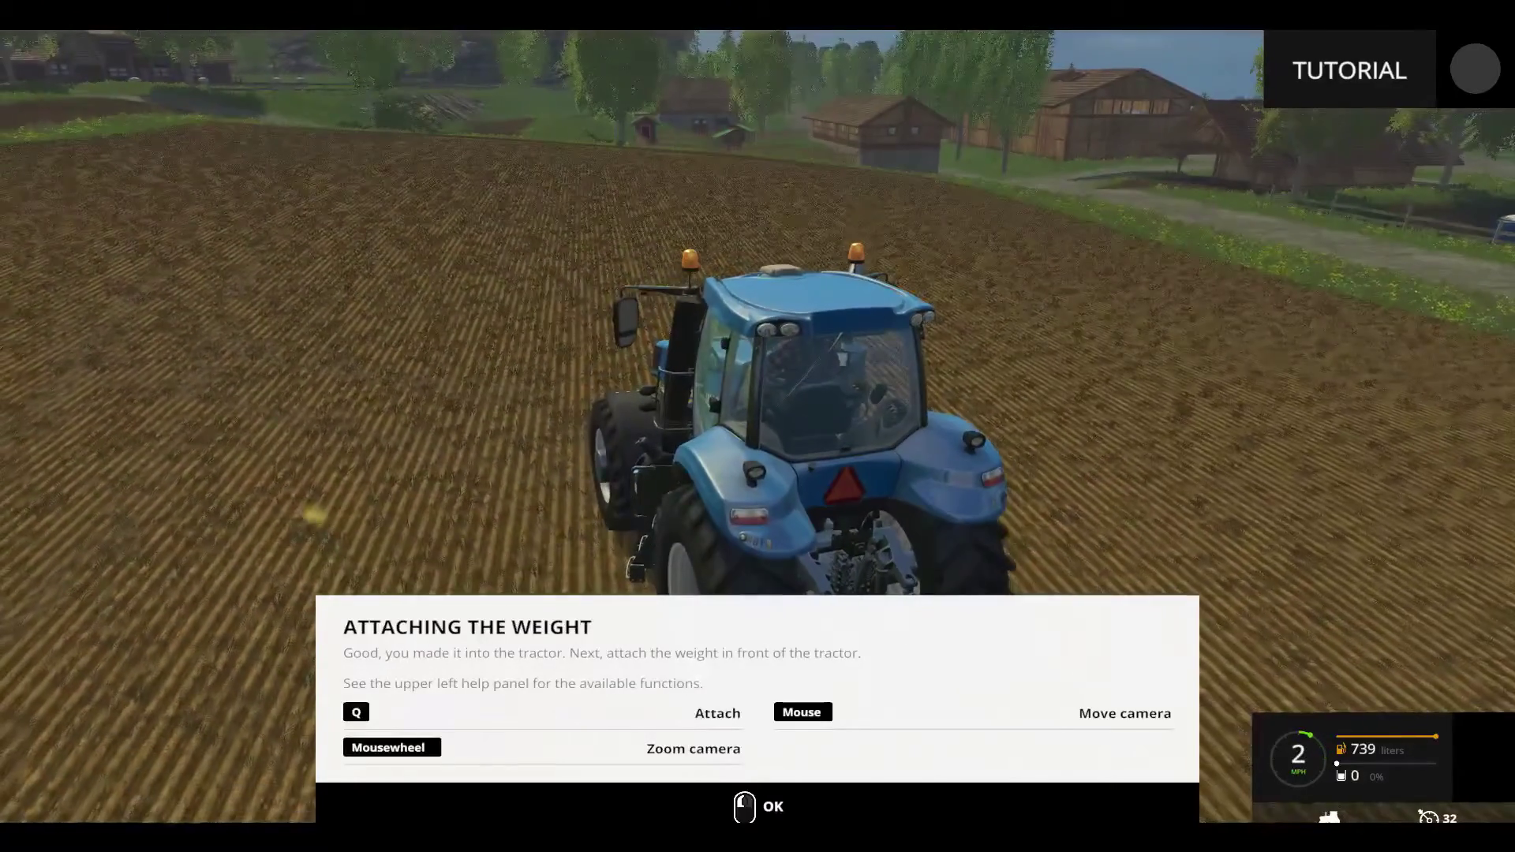
key(w)
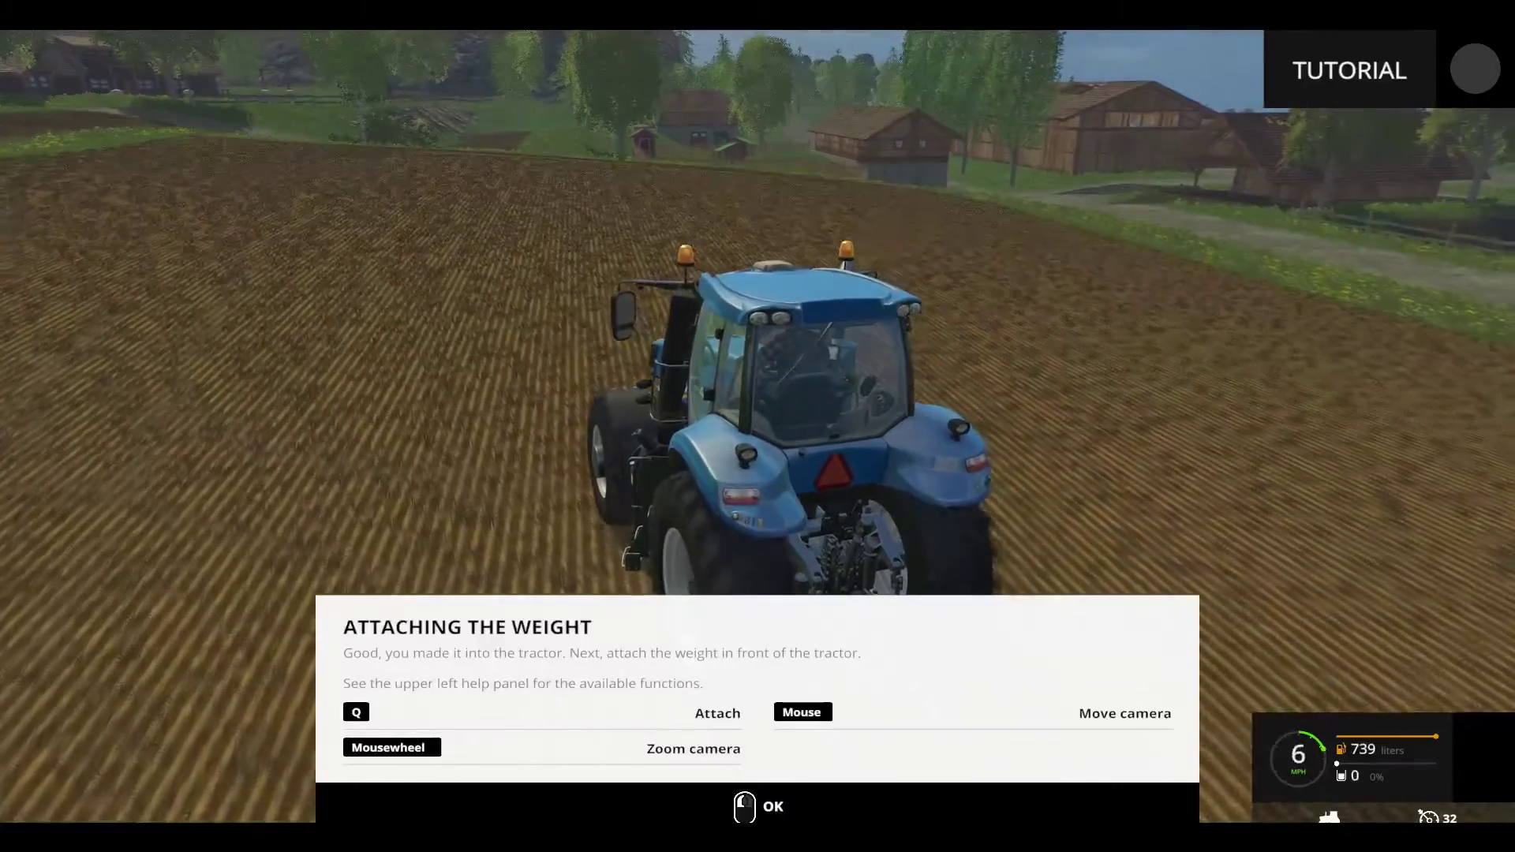
key(w)
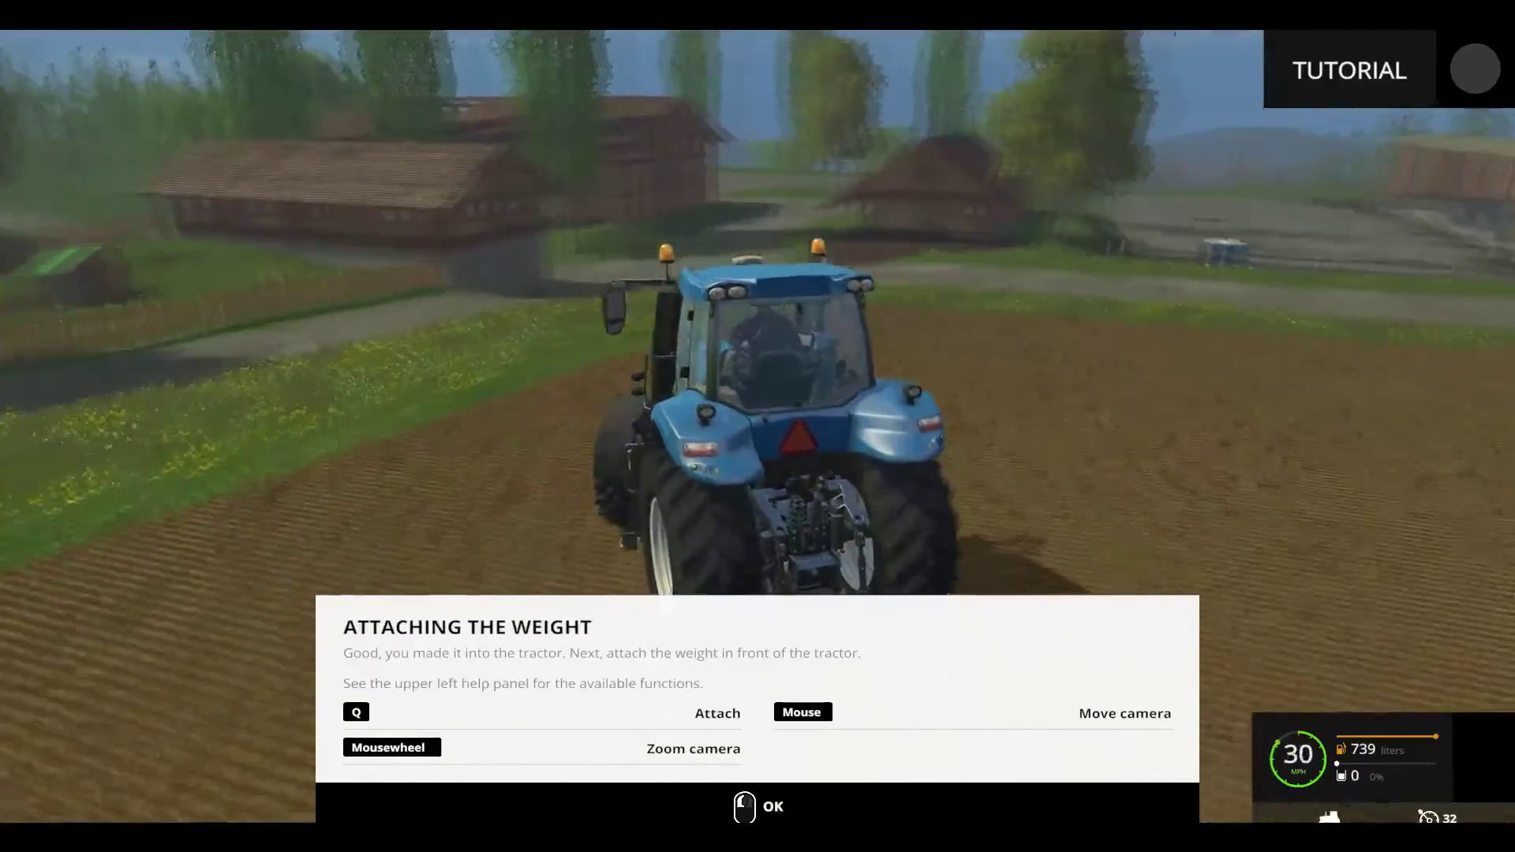
key(d)
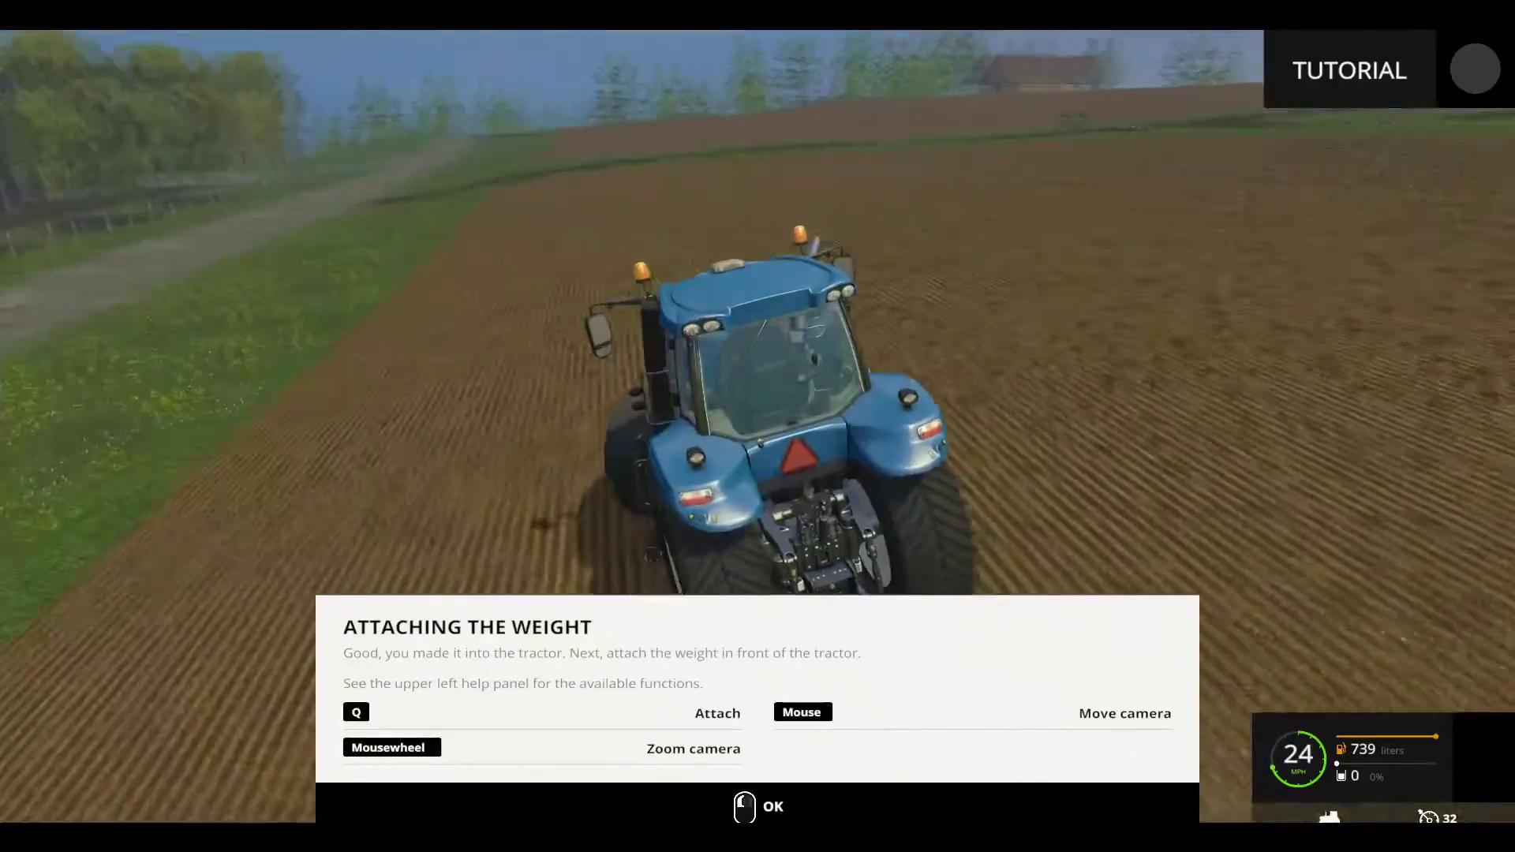
key(s)
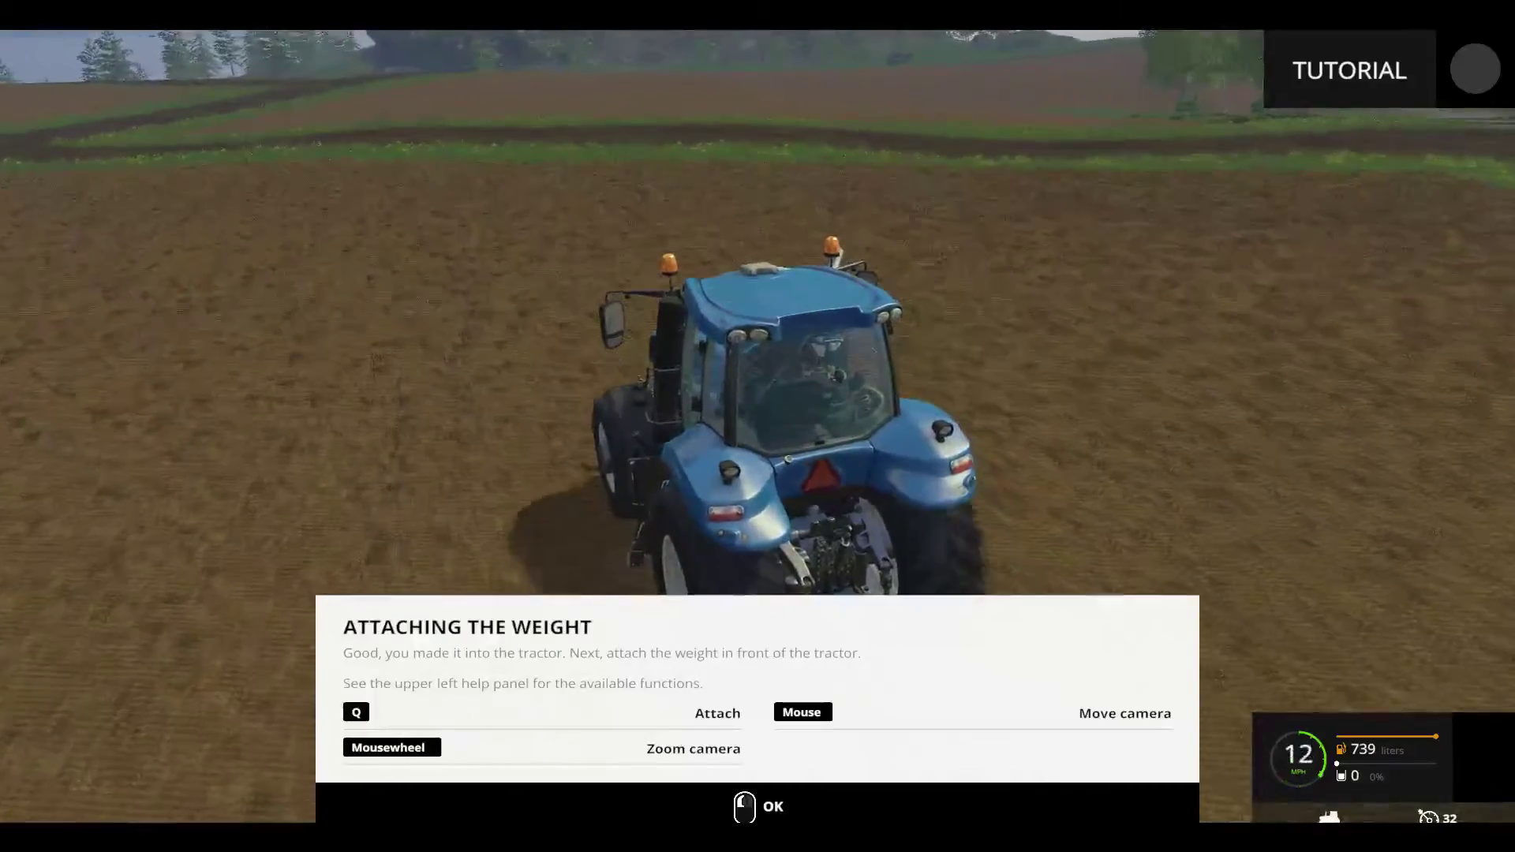
key(s)
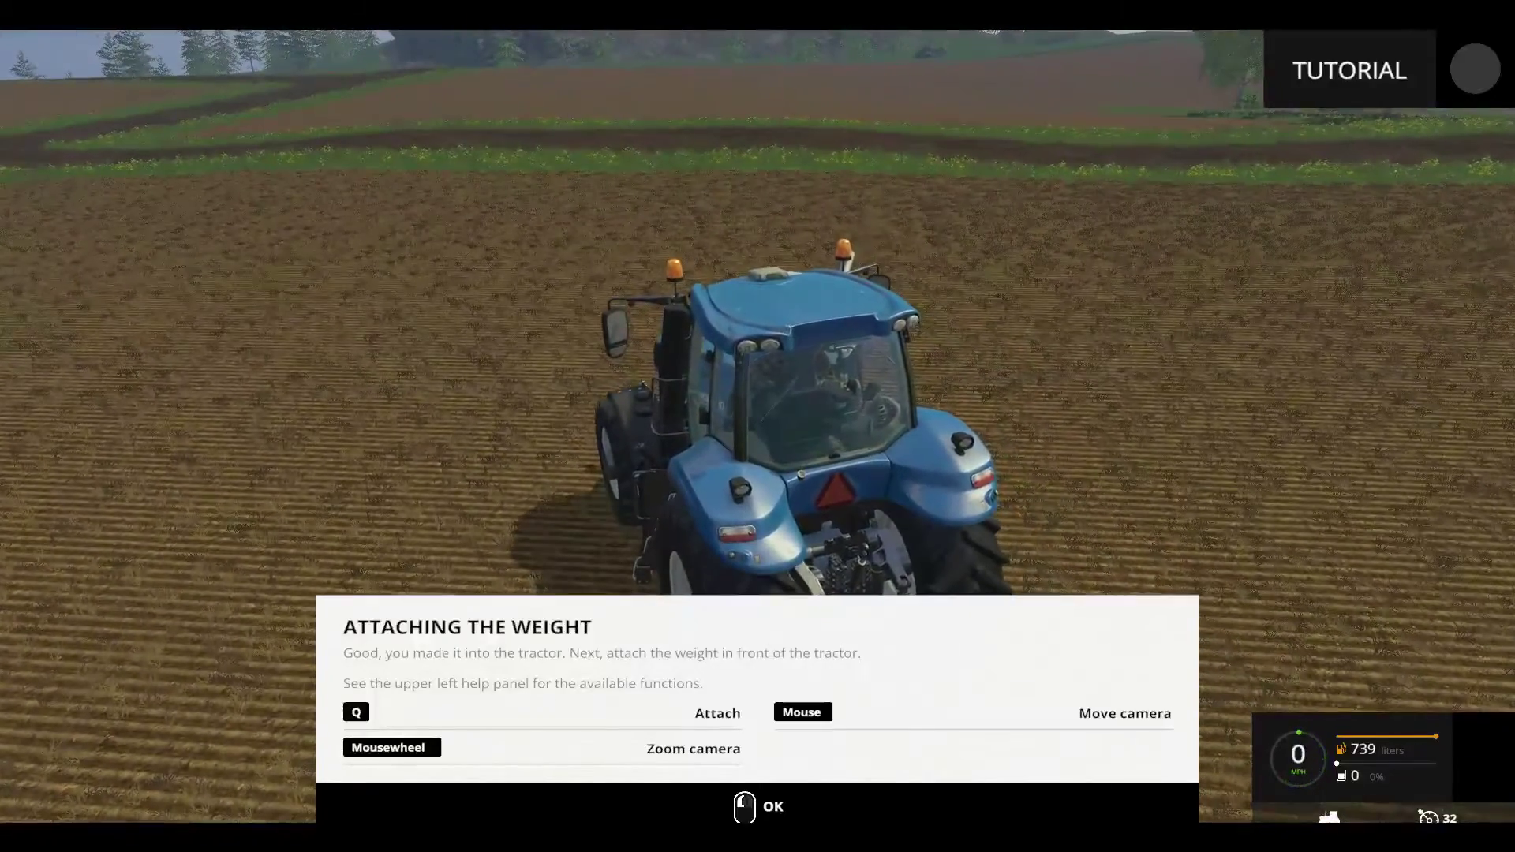